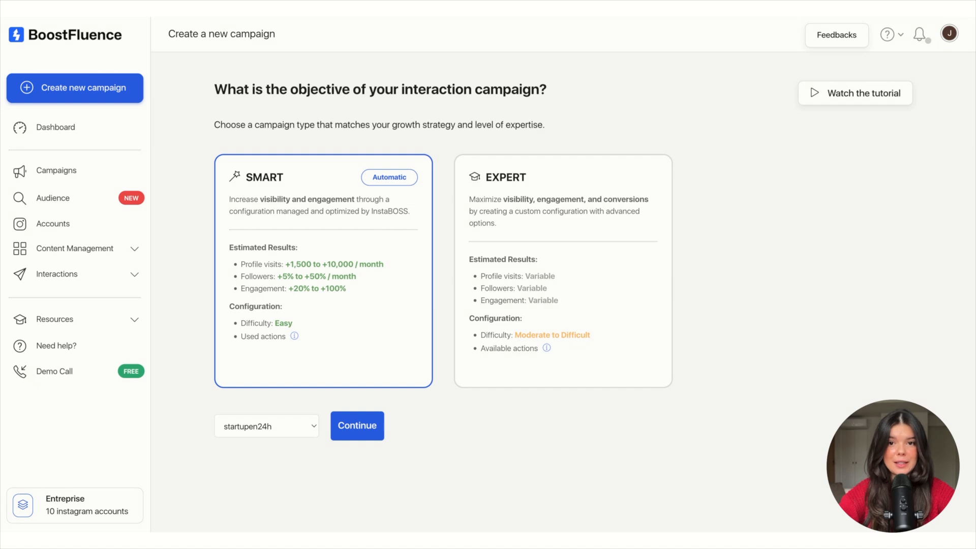
Step: Compare the two campaign types, choose SMART for the startupen24h account, and continue to the campaign's targeting settings
left_click(532, 171)
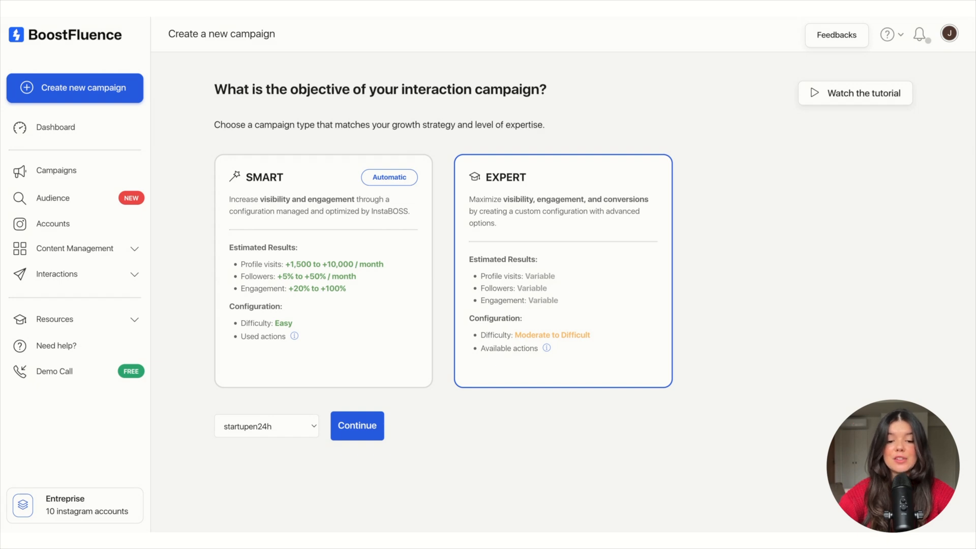
left_click(379, 255)
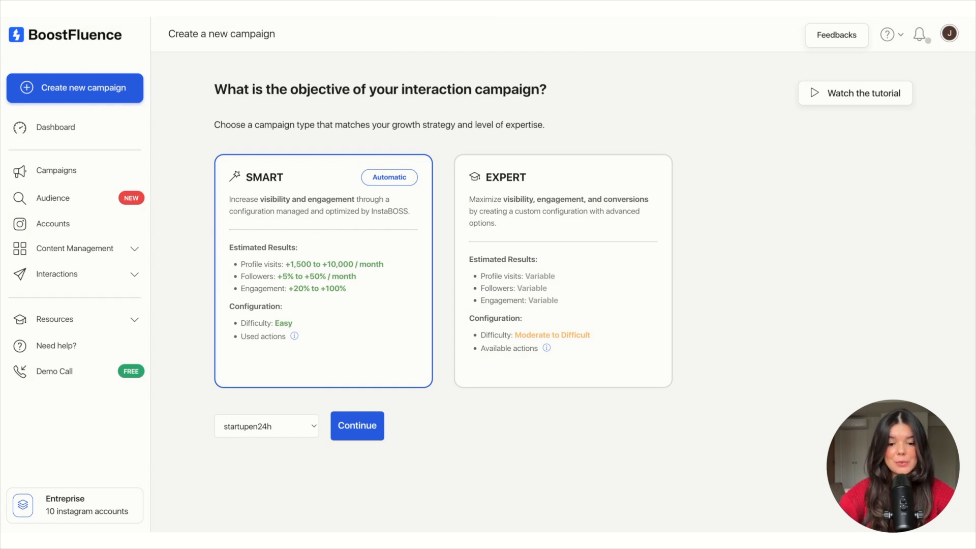
left_click(522, 219)
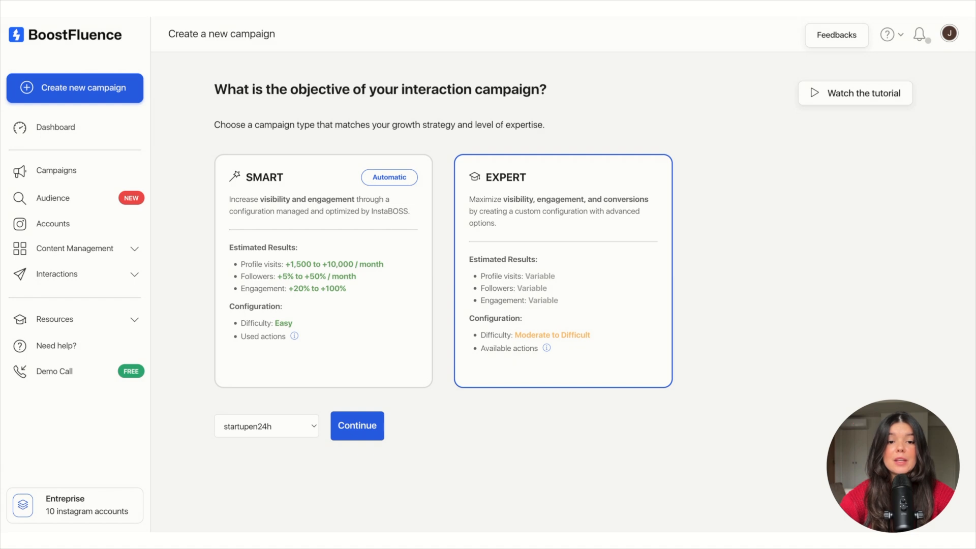
left_click(338, 284)
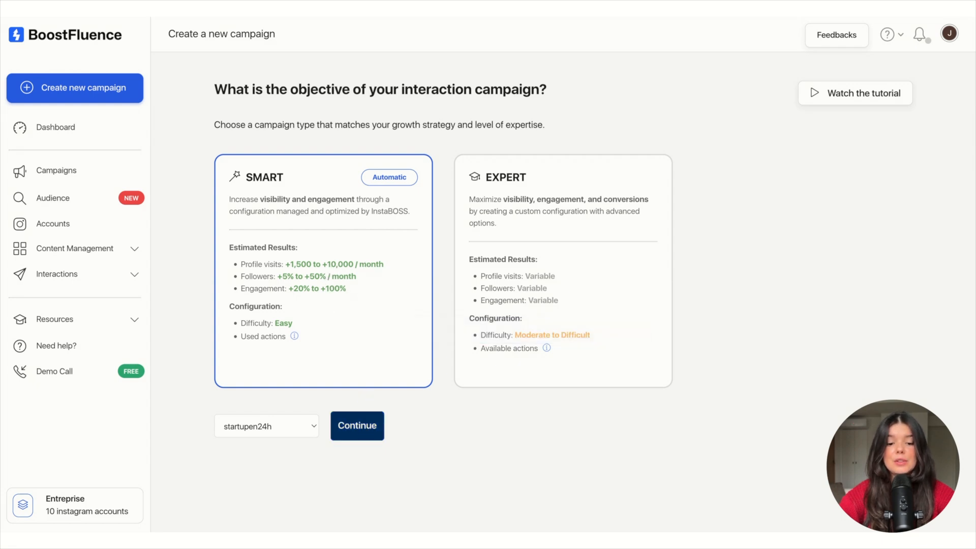
left_click(357, 426)
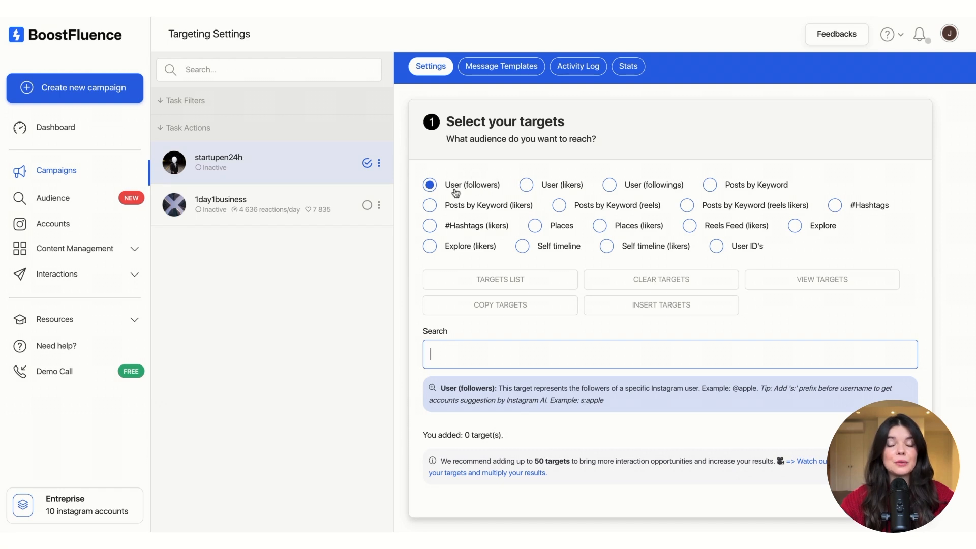
Step: Search for startupestonia and add the startup_estonia account as both a User (followers) and a User (likers) target
type("start")
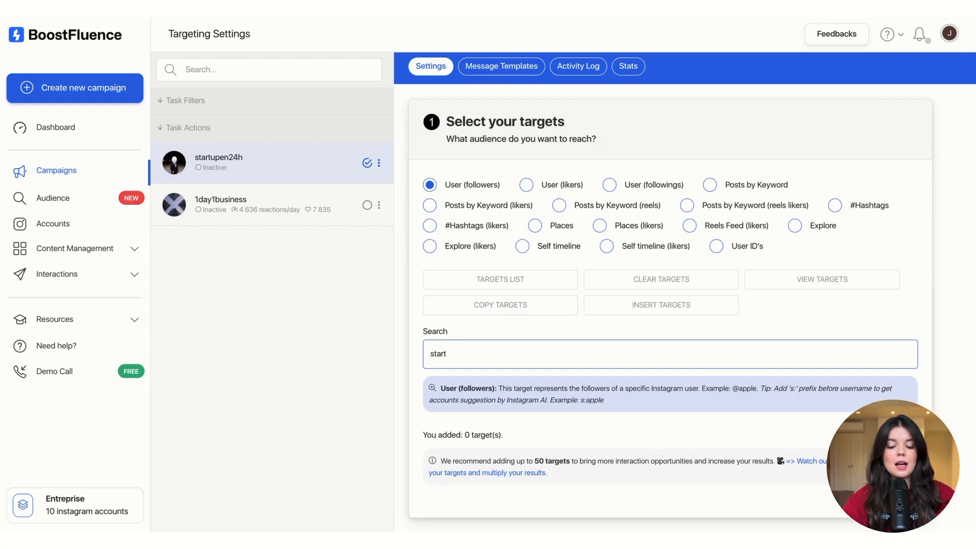
type("upestonia")
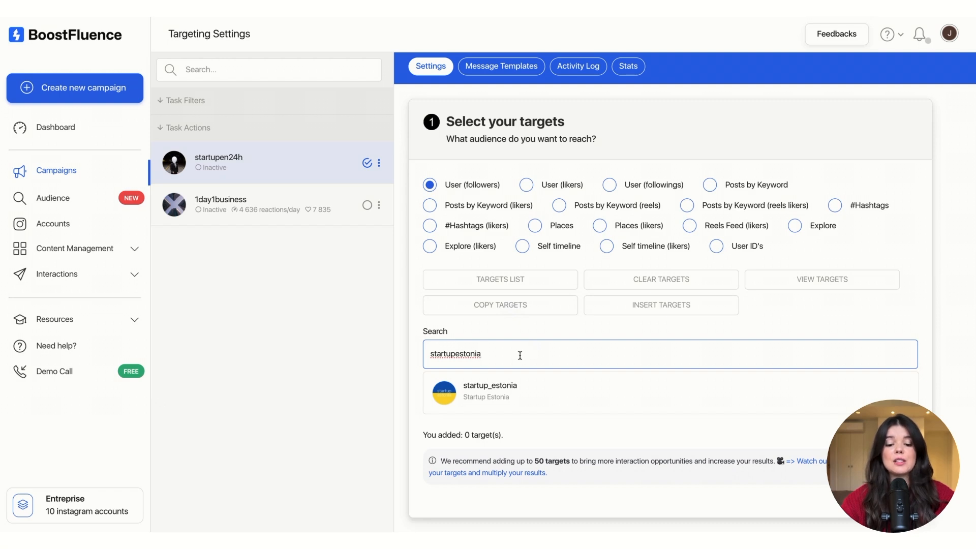
left_click(501, 403)
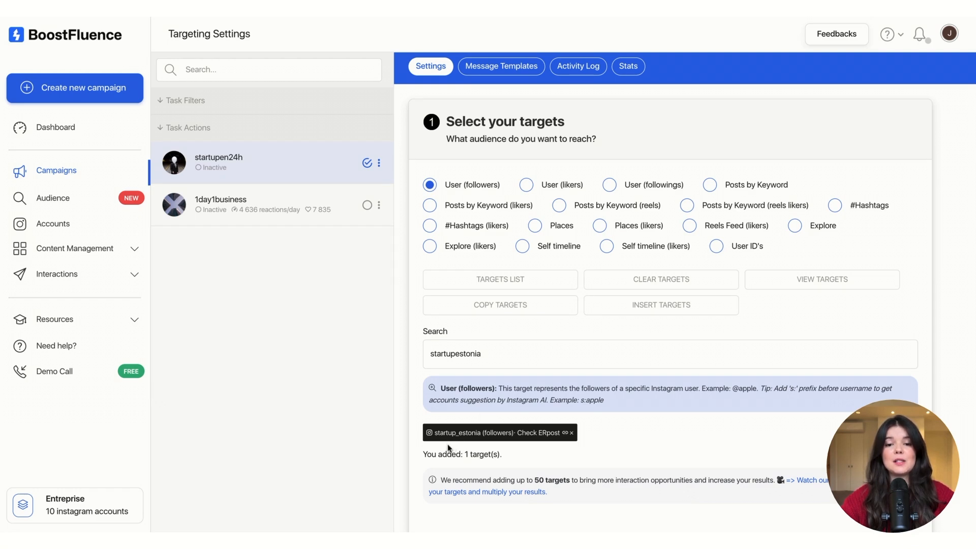
left_click(526, 184)
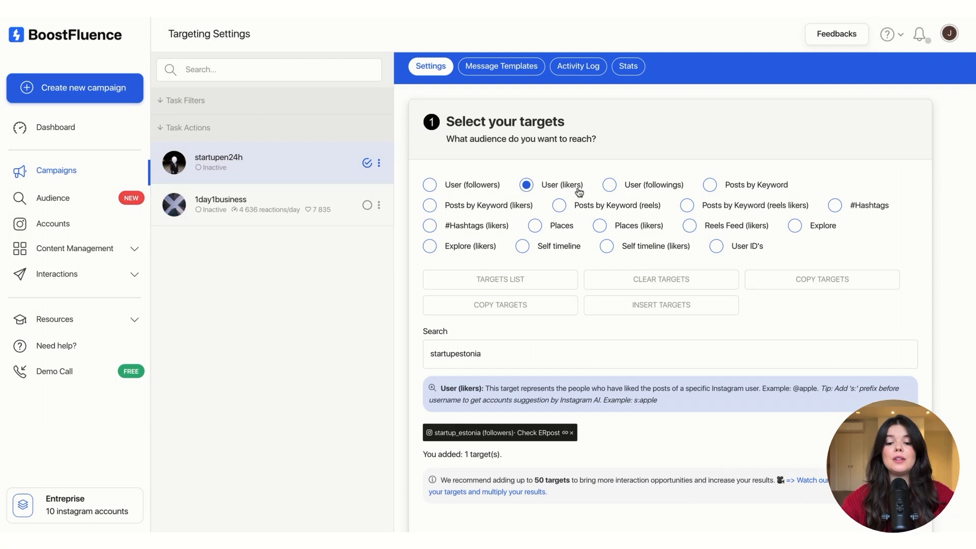
left_click(504, 362)
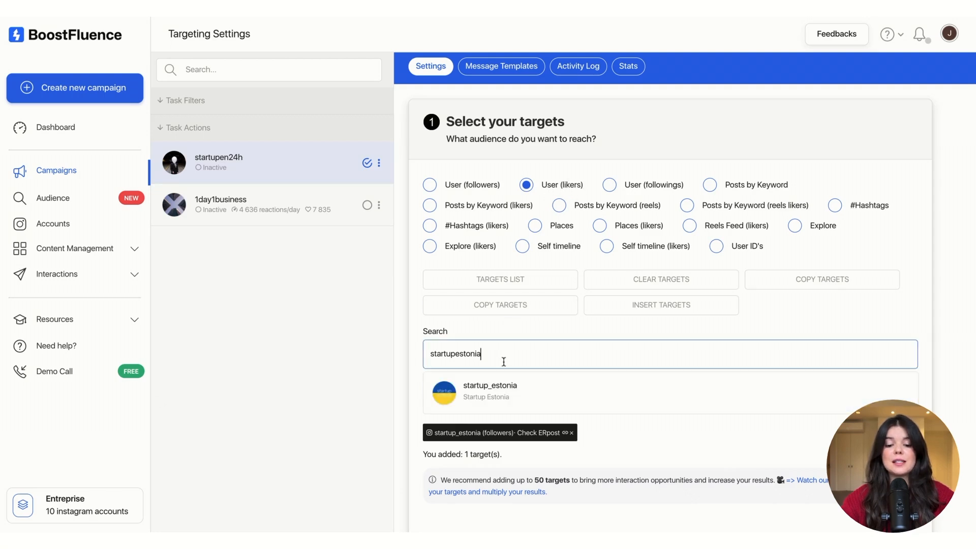
left_click(500, 391)
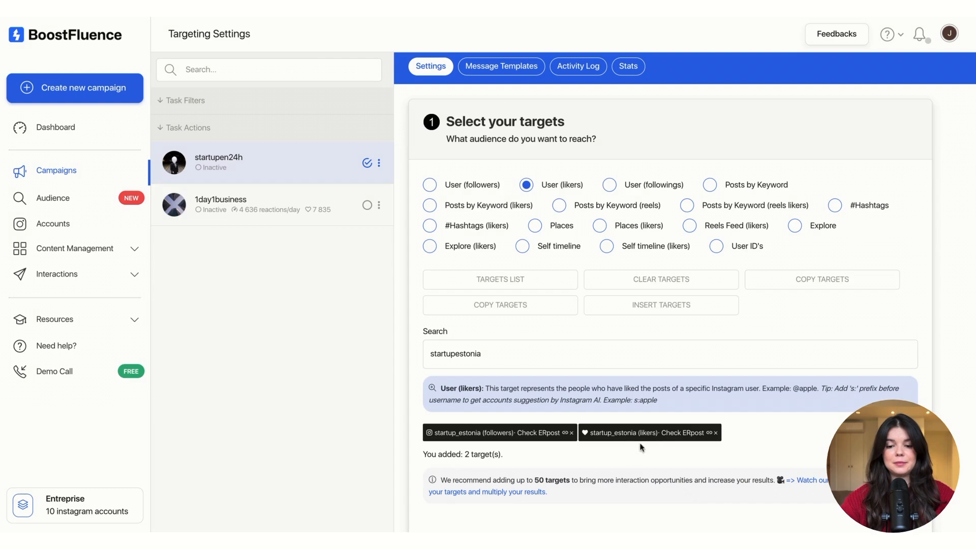
Step: Add the keywords startupestonia and startup businesses as Posts by Keyword (reels likers) targets
left_click(687, 206)
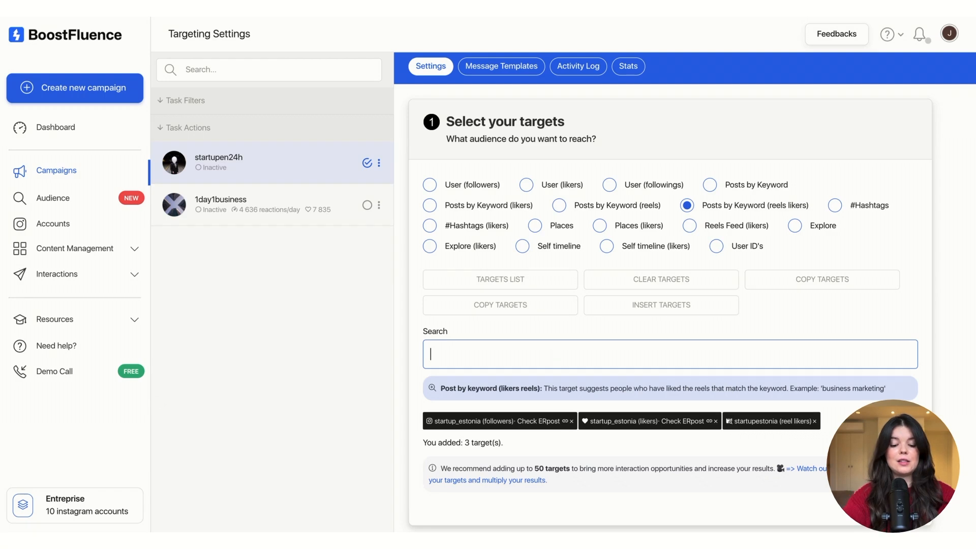
type("sta")
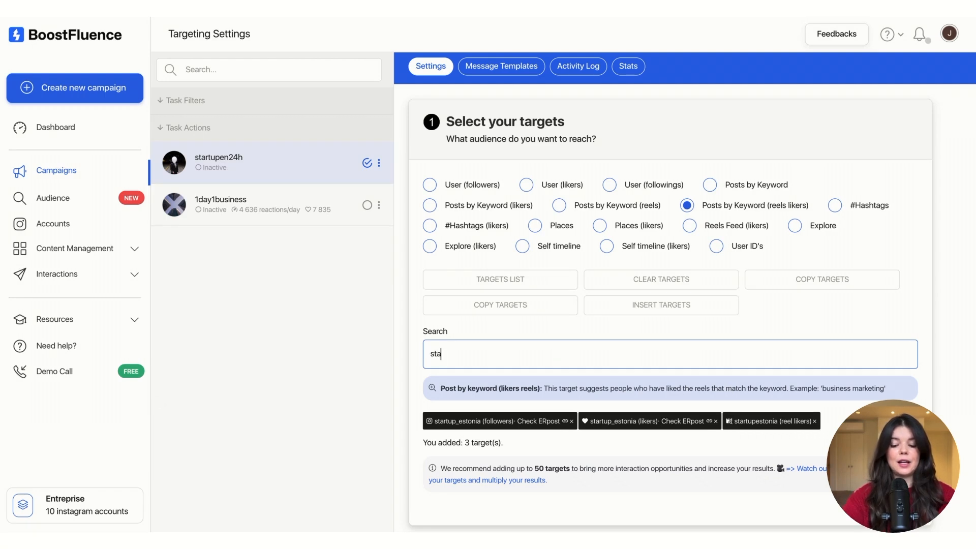
type("rtup busi")
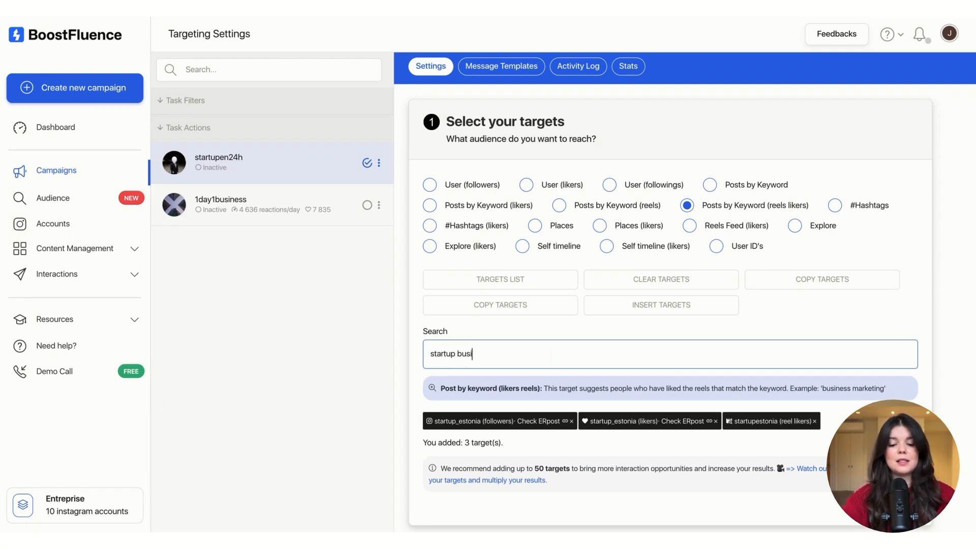
type("nesses")
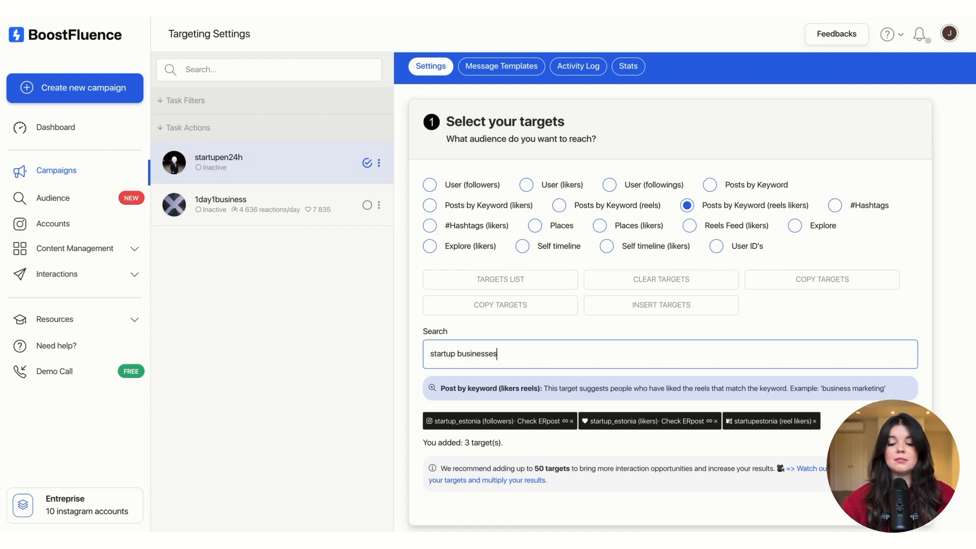
key("Return")
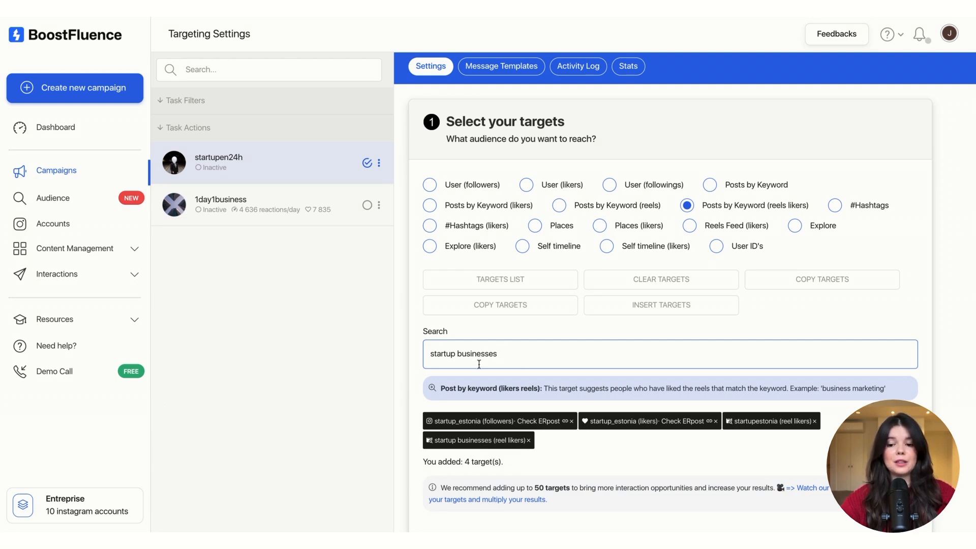
Step: Add the hashtag startupbusinesses as a target and select the Explore target type
left_click(835, 206)
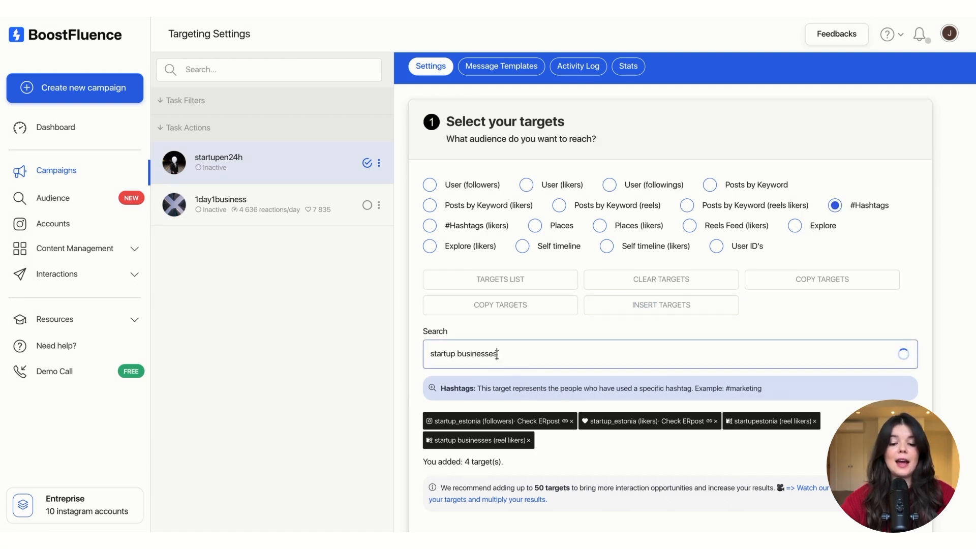
left_click(477, 392)
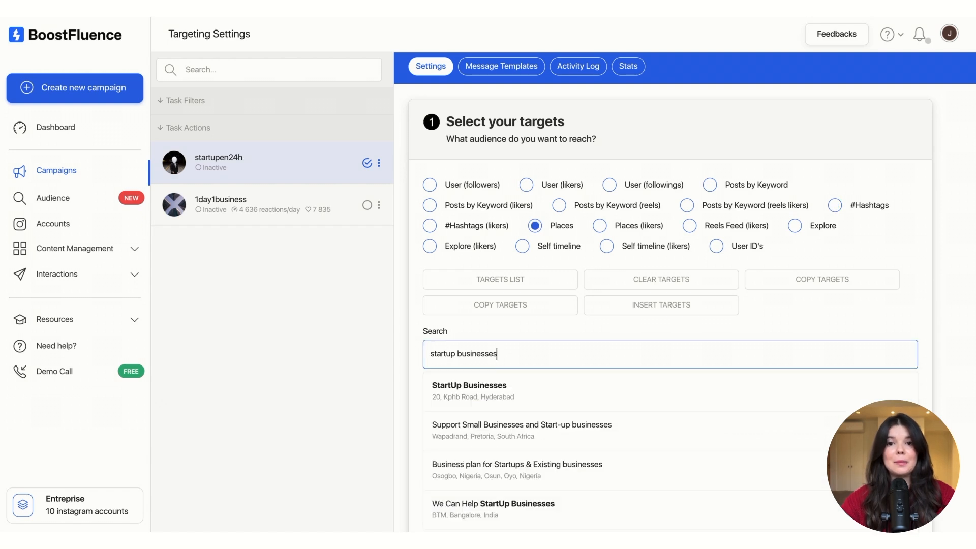
left_click(816, 225)
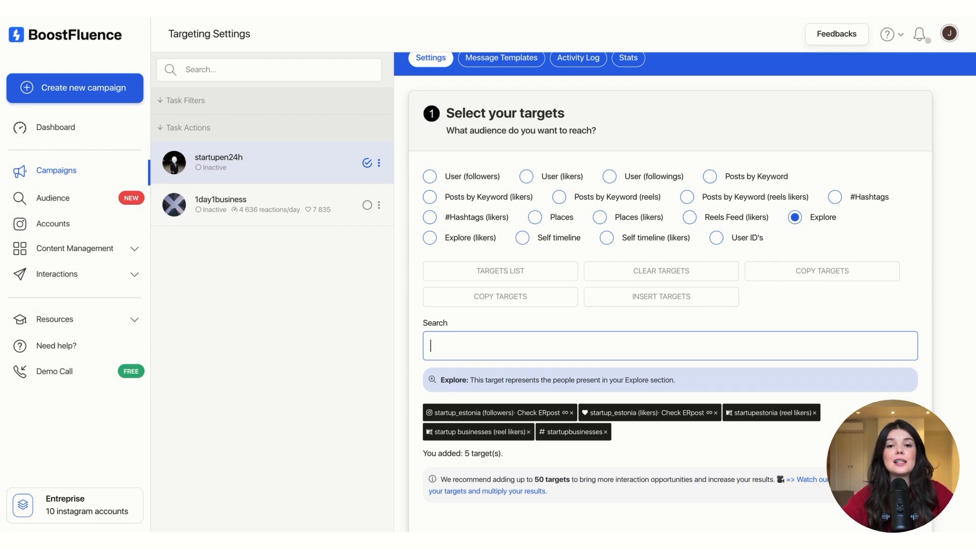
Step: Set the startupen24h campaign's status to Active and save its settings
scroll(505, 229, "down", 1)
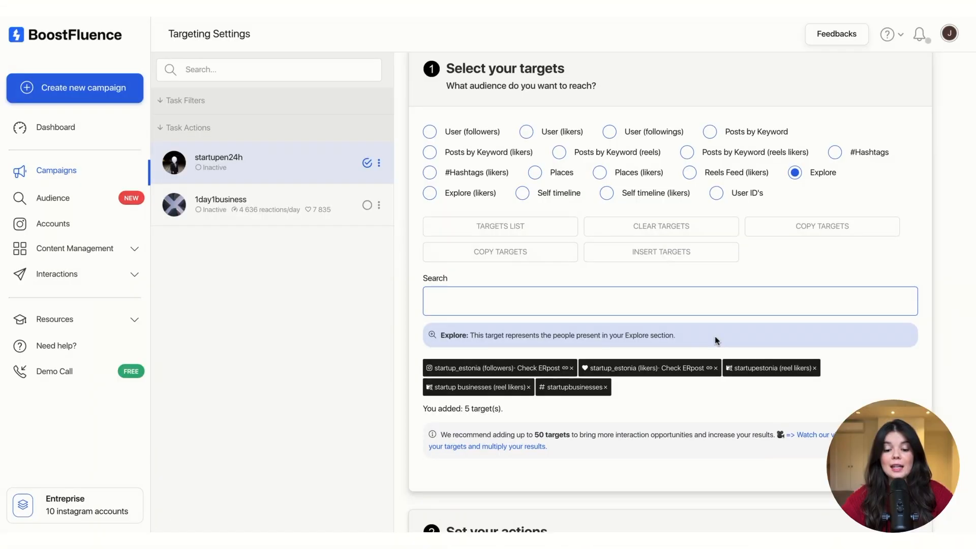
scroll(715, 338, "down", 3)
scroll(714, 338, "down", 5)
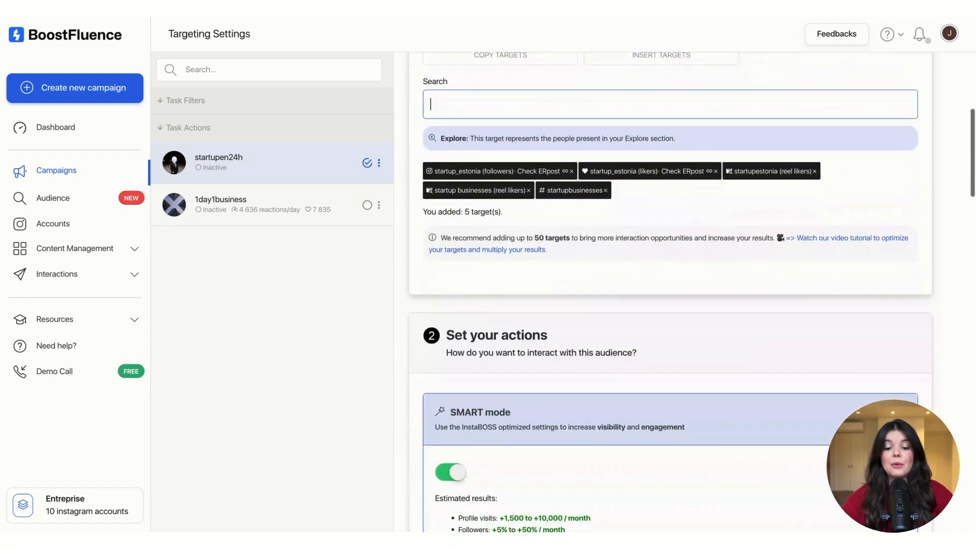
scroll(692, 288, "down", 3)
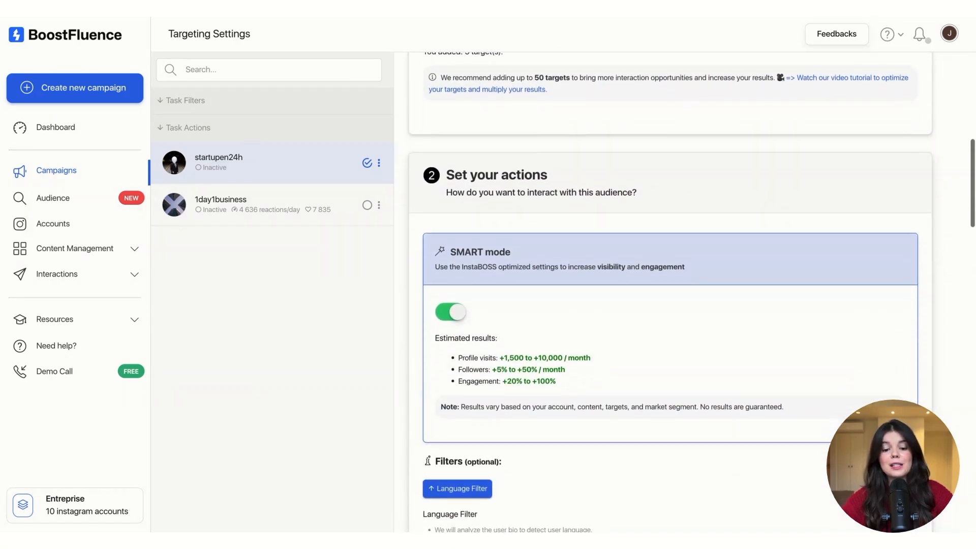
scroll(691, 292, "down", 1)
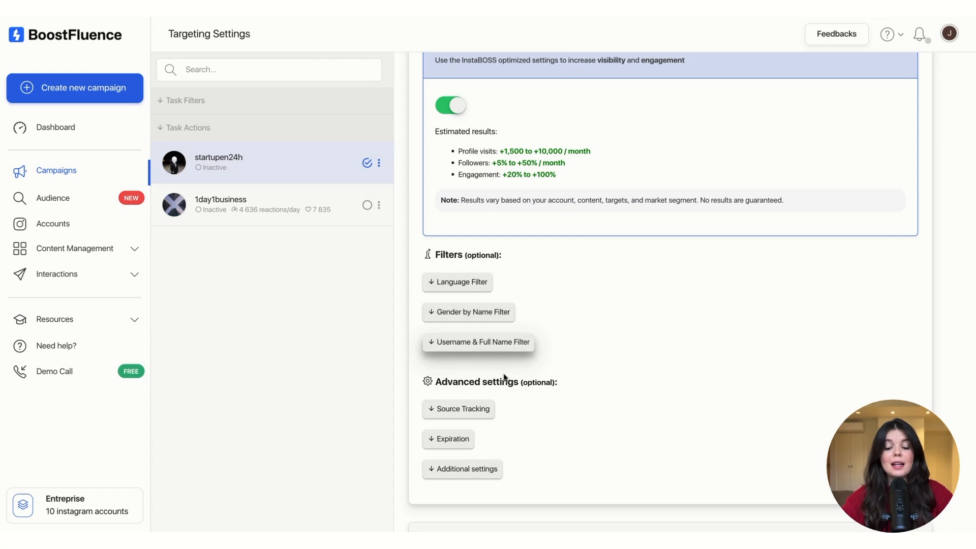
scroll(526, 409, "down", 5)
left_click(529, 351)
left_click(527, 362)
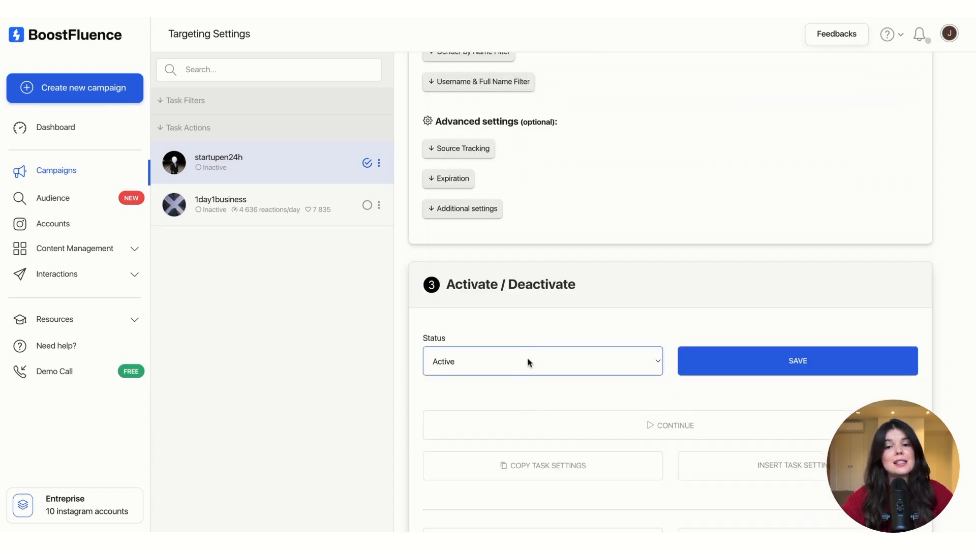
left_click(756, 363)
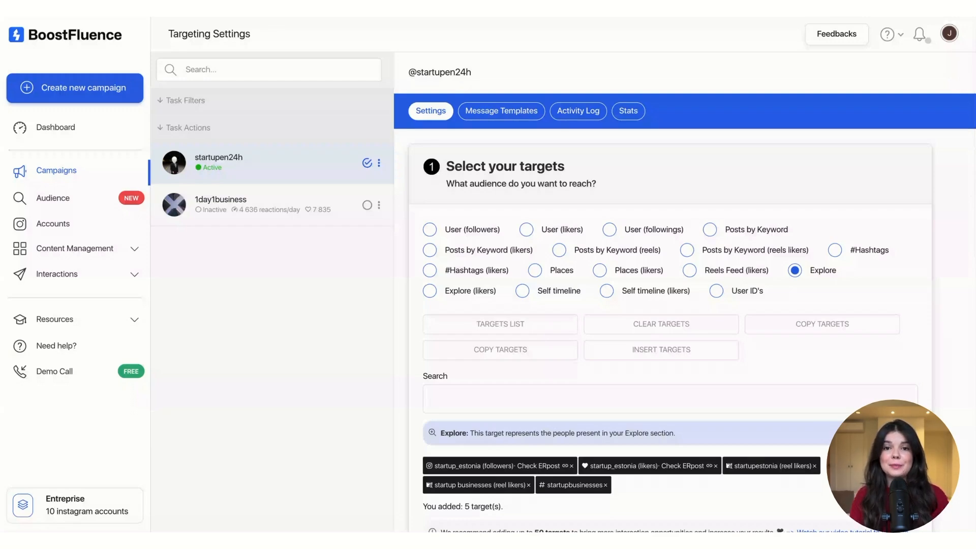
Step: Turn off SMART mode in the active startupen24h campaign's actions to reveal the EXPERT mode configuration
scroll(670, 305, "down", 10)
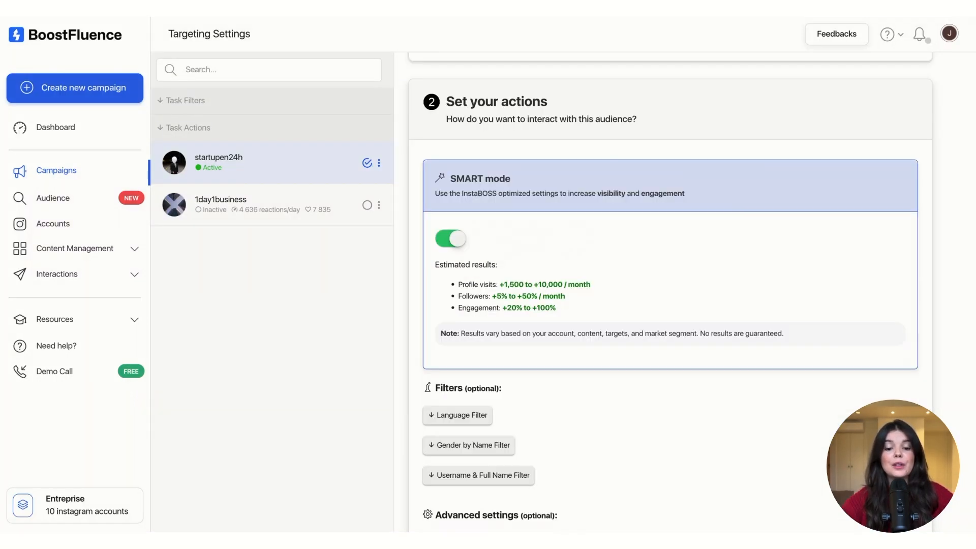
left_click(454, 244)
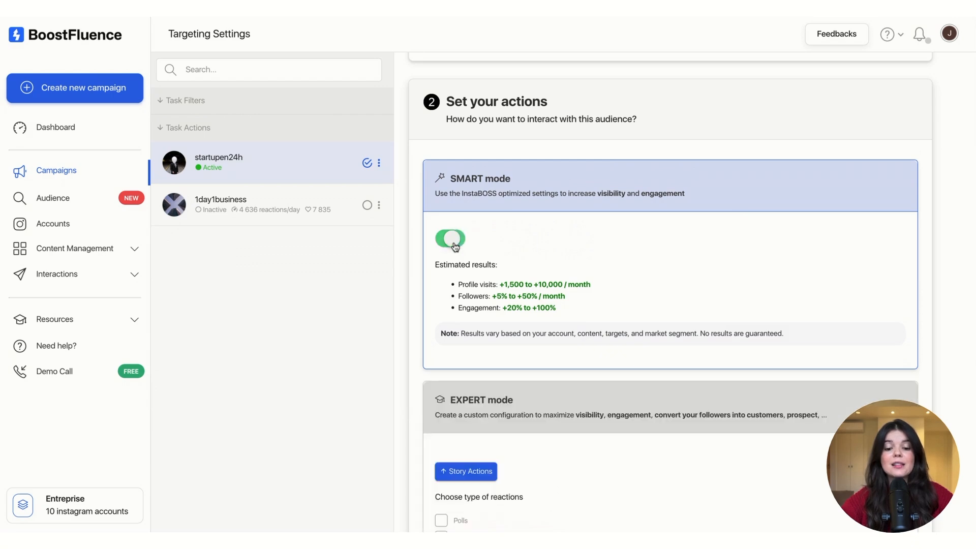
Step: Examine the EXPERT mode story actions and compare them with the campaign's targets above
scroll(518, 385, "down", 2)
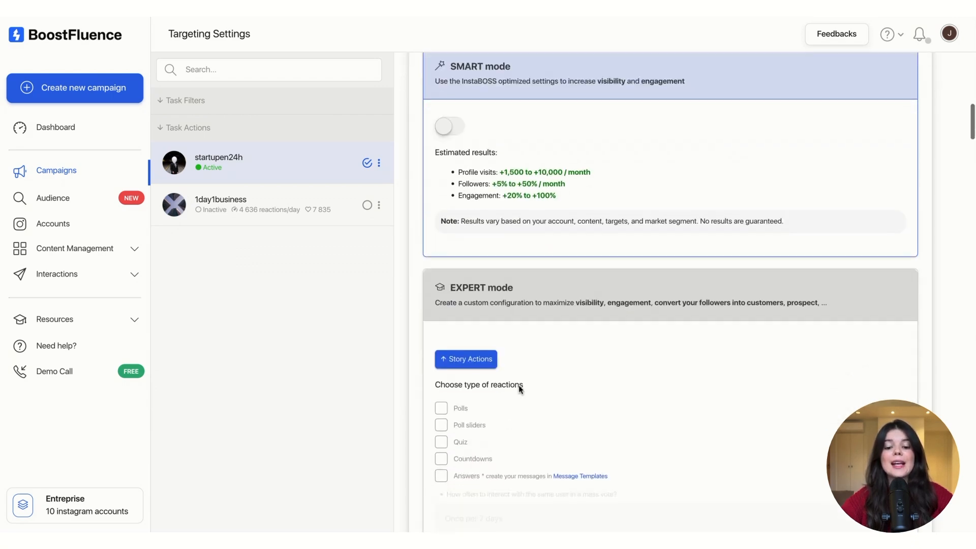
scroll(519, 385, "down", 1)
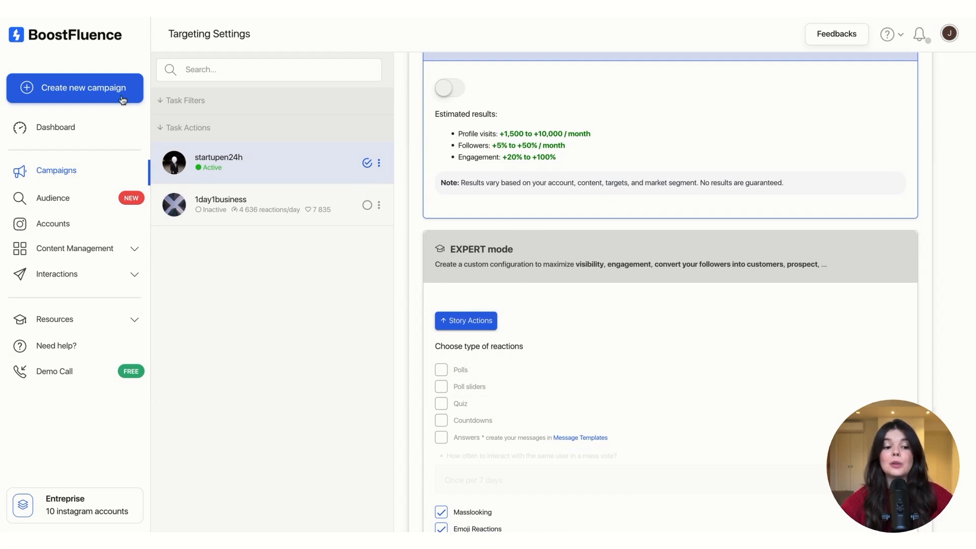
scroll(670, 292, "down", 1)
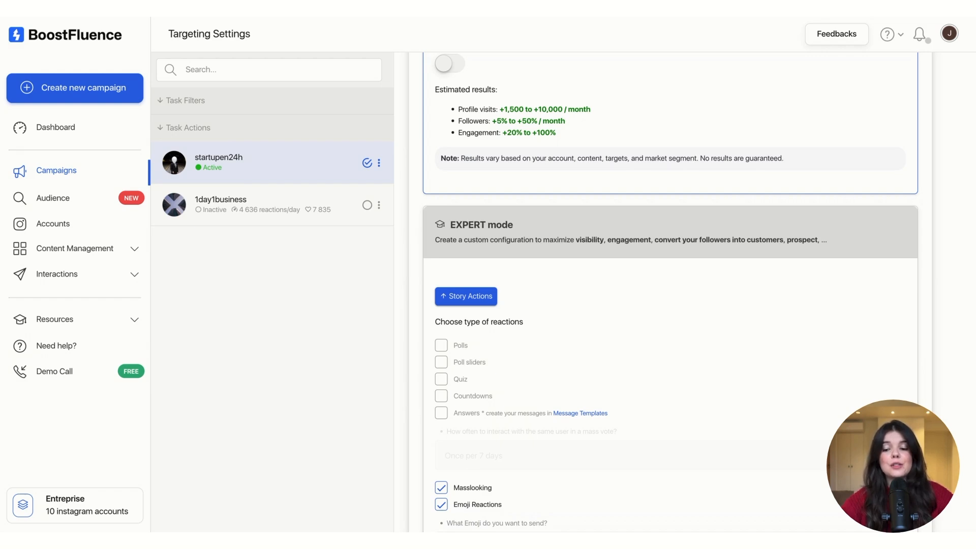
scroll(671, 292, "down", 1)
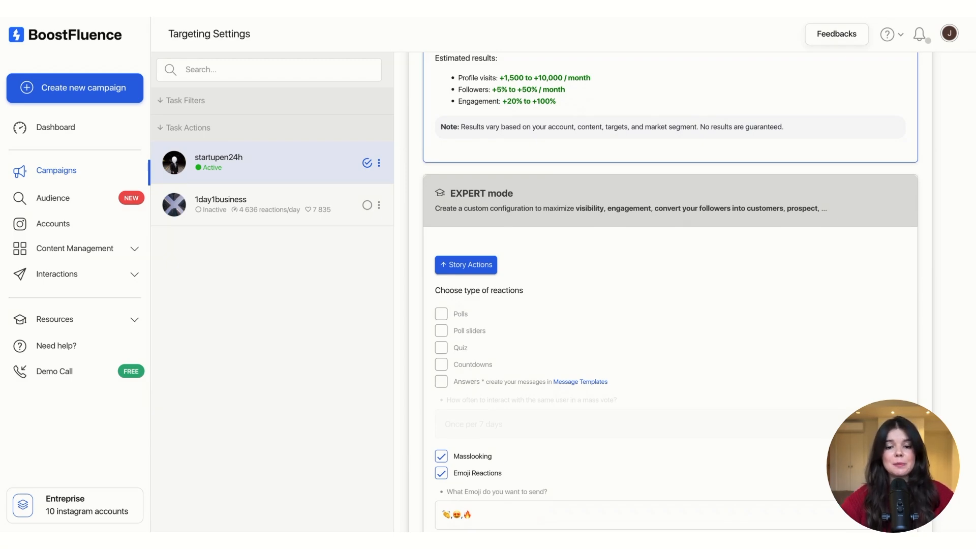
scroll(629, 295, "up", 10)
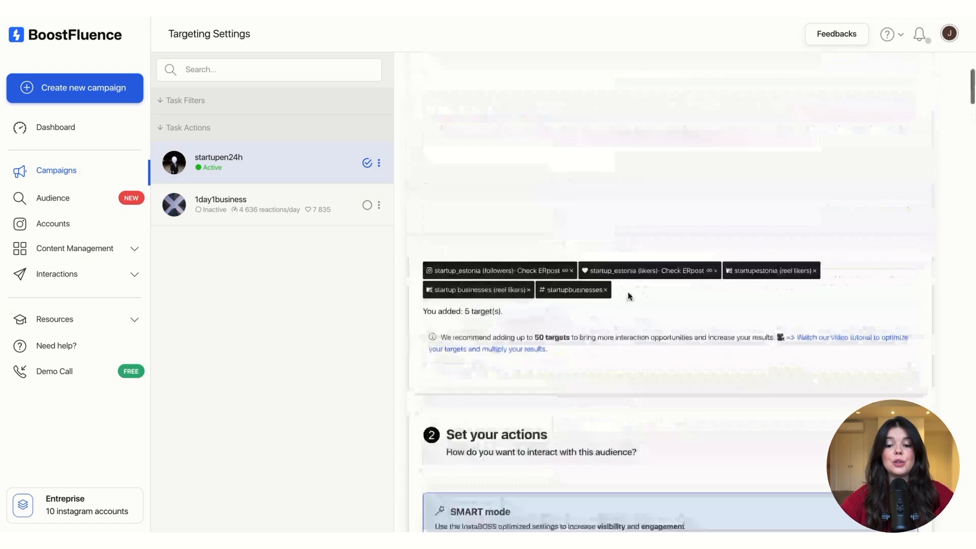
scroll(630, 296, "up", 4)
scroll(605, 390, "down", 10)
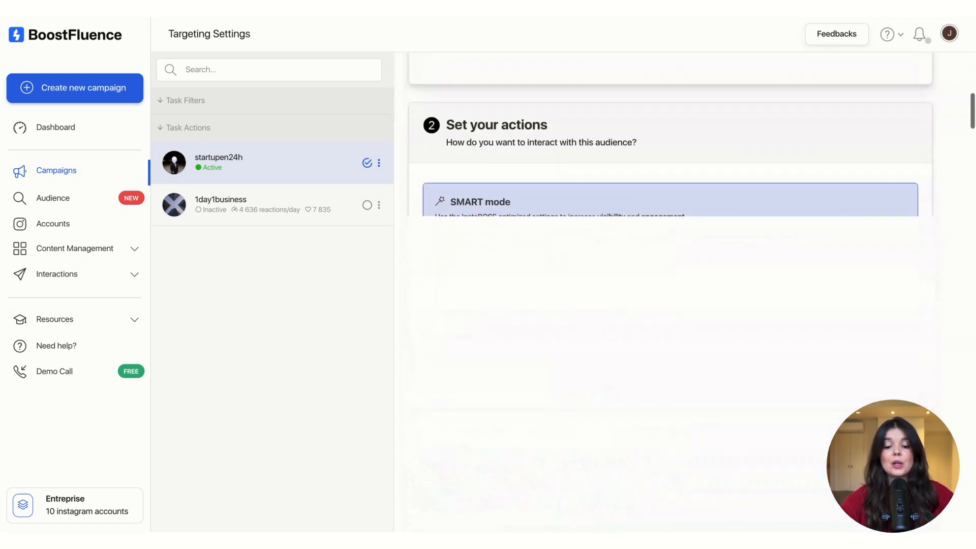
scroll(671, 295, "down", 6)
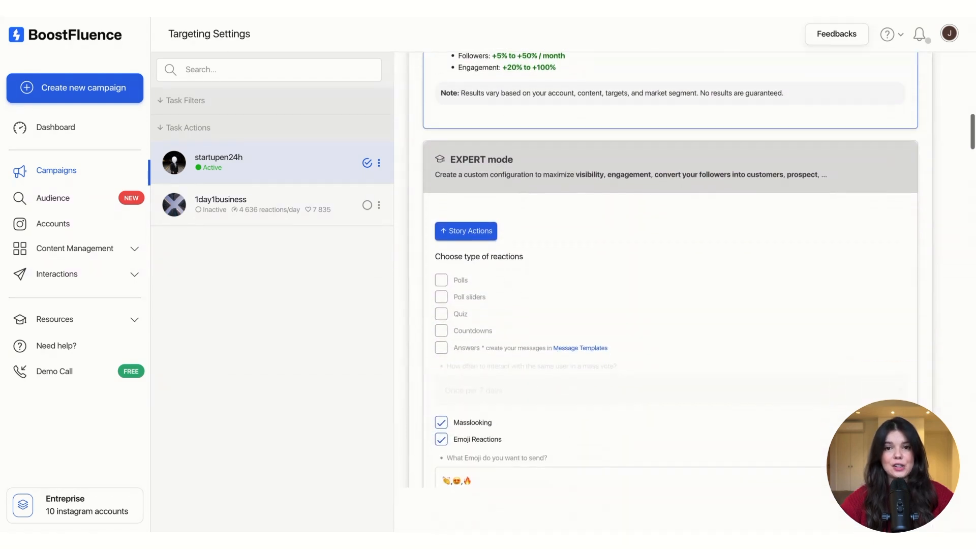
scroll(670, 292, "down", 3)
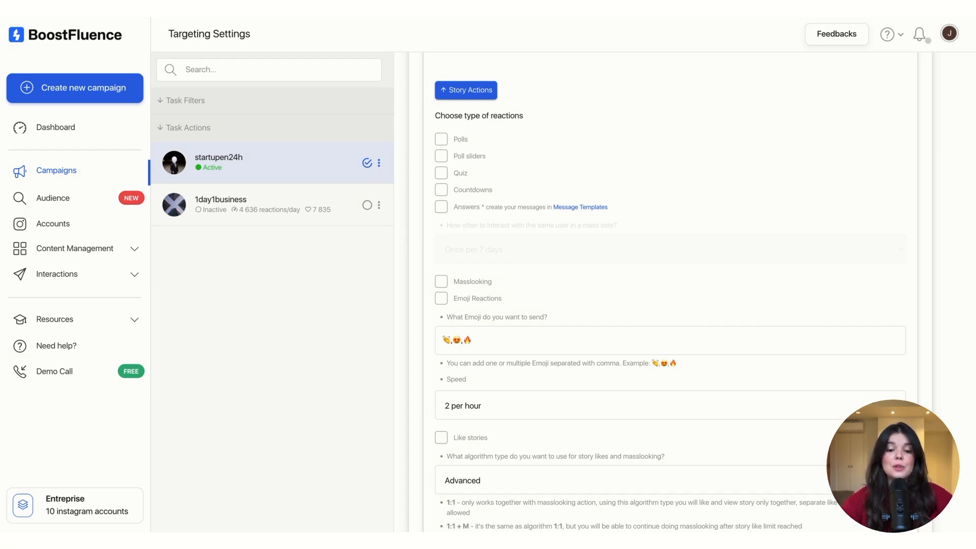
Step: Enable the Polls, Poll sliders, Quiz, Masslooking and Emoji Reactions story actions for the startupen24h campaign, and focus the emoji list
left_click(442, 139)
left_click(441, 157)
left_click(441, 174)
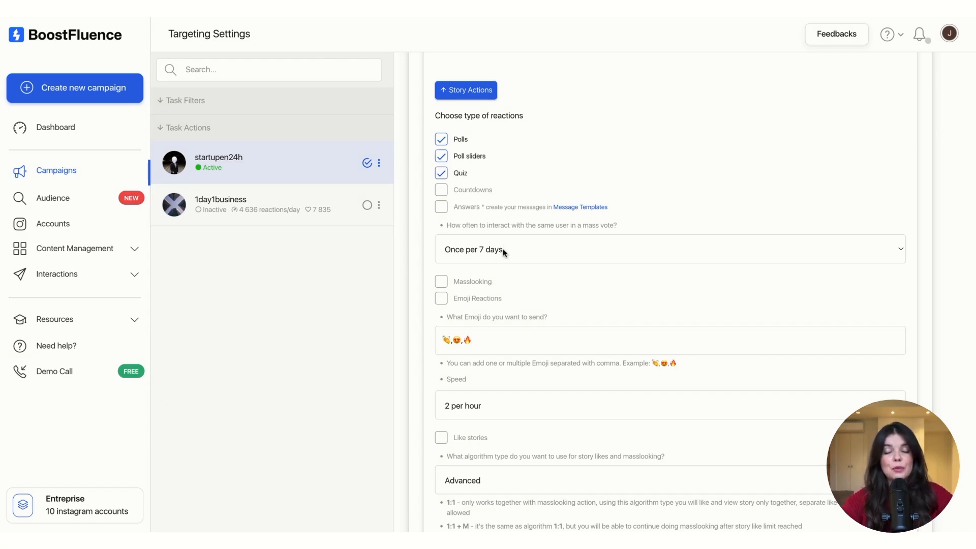
scroll(441, 228, "down", 1)
left_click(441, 223)
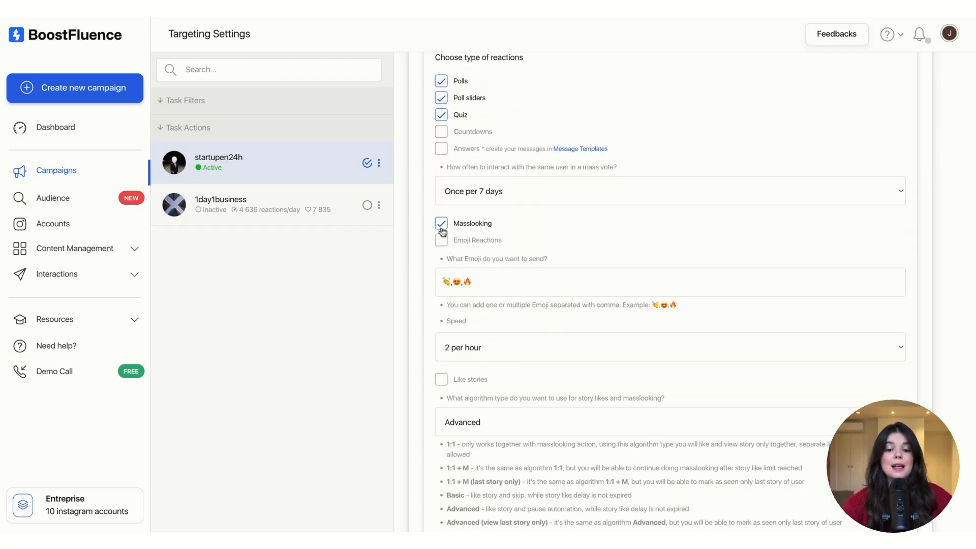
left_click(441, 240)
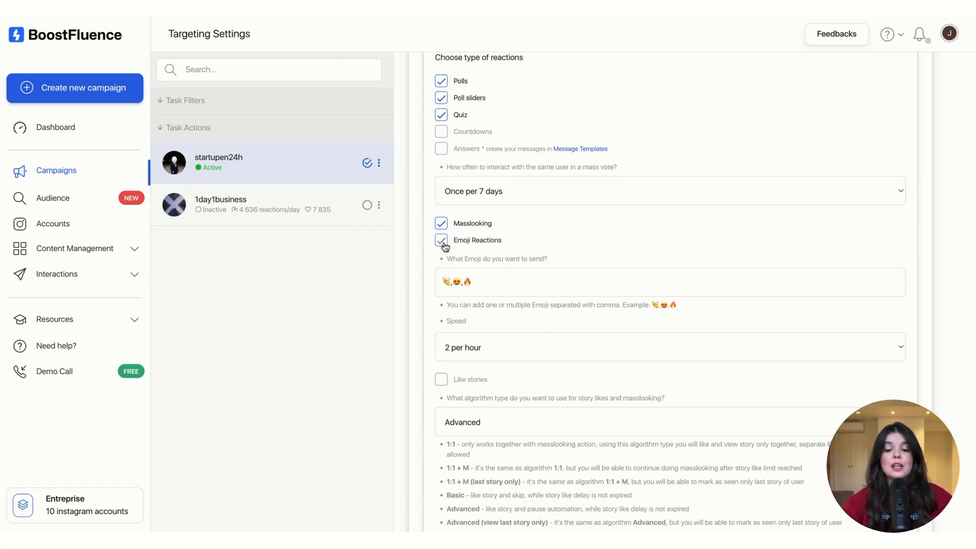
left_click(481, 286)
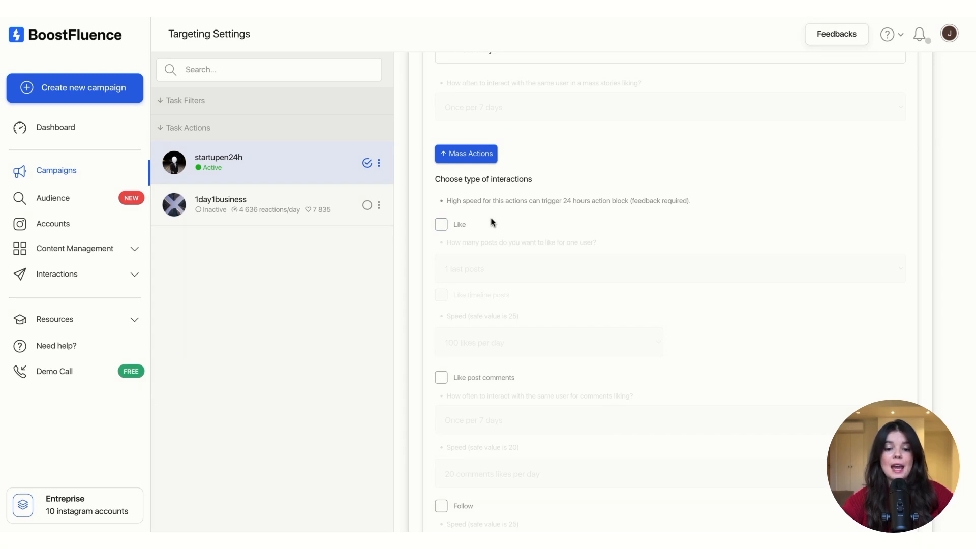
Step: Enable the Like and Like post comments interactions in the campaign's mass actions
left_click(441, 226)
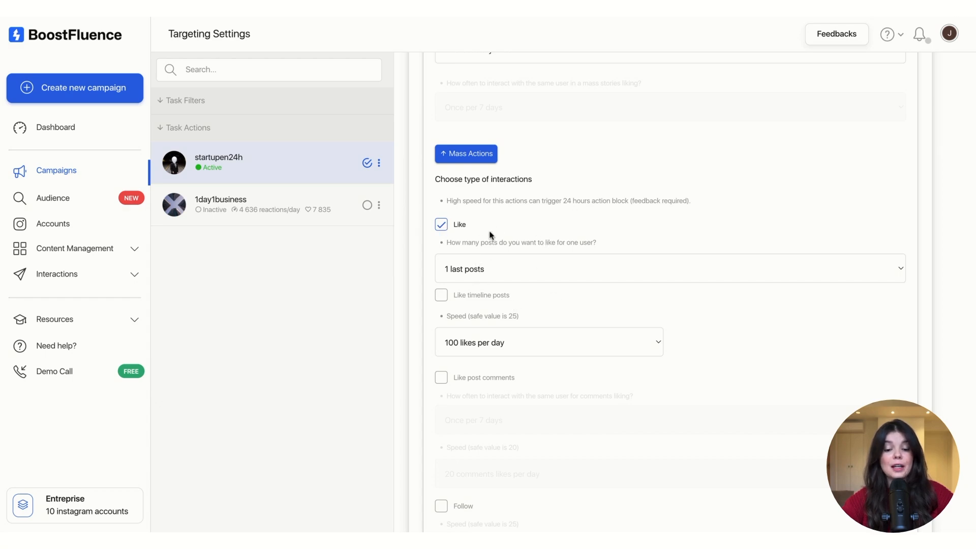
scroll(491, 235, "down", 1)
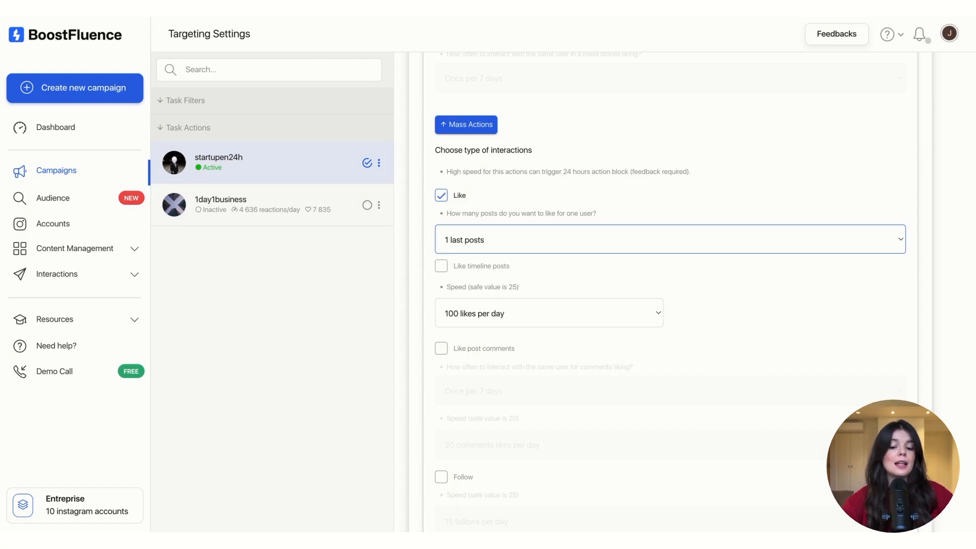
scroll(510, 217, "down", 3)
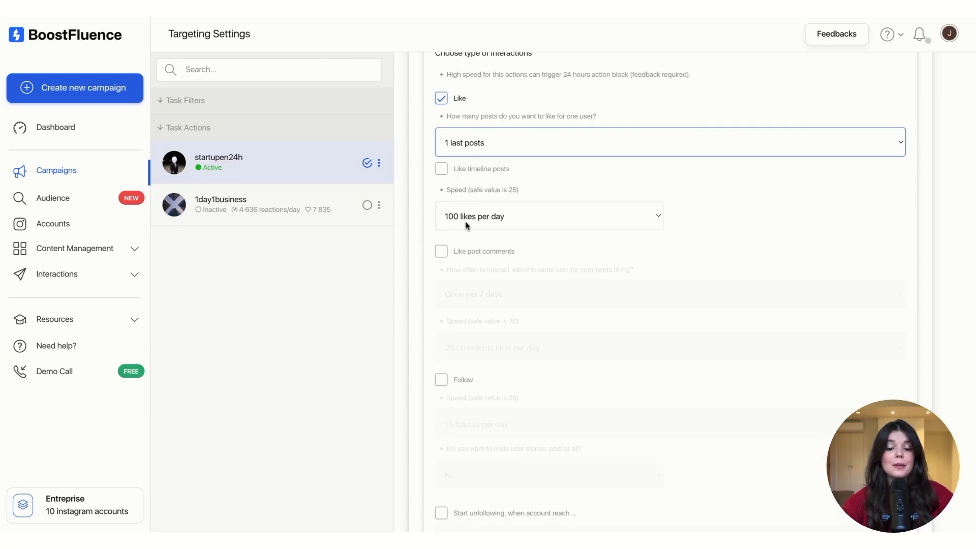
left_click(476, 251)
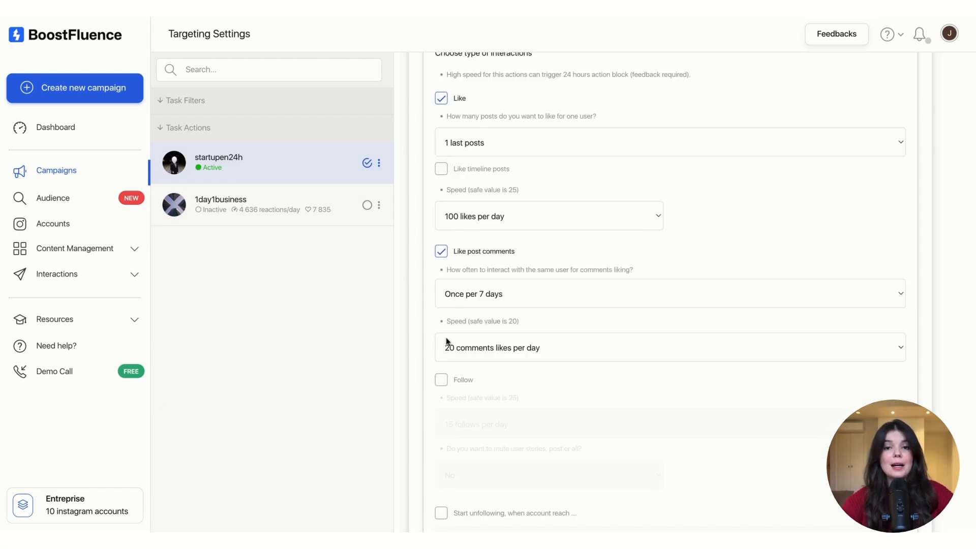
Step: Enable the Follow interaction in the campaign's mass actions
scroll(529, 341, "down", 3)
left_click(447, 267)
left_click(446, 268)
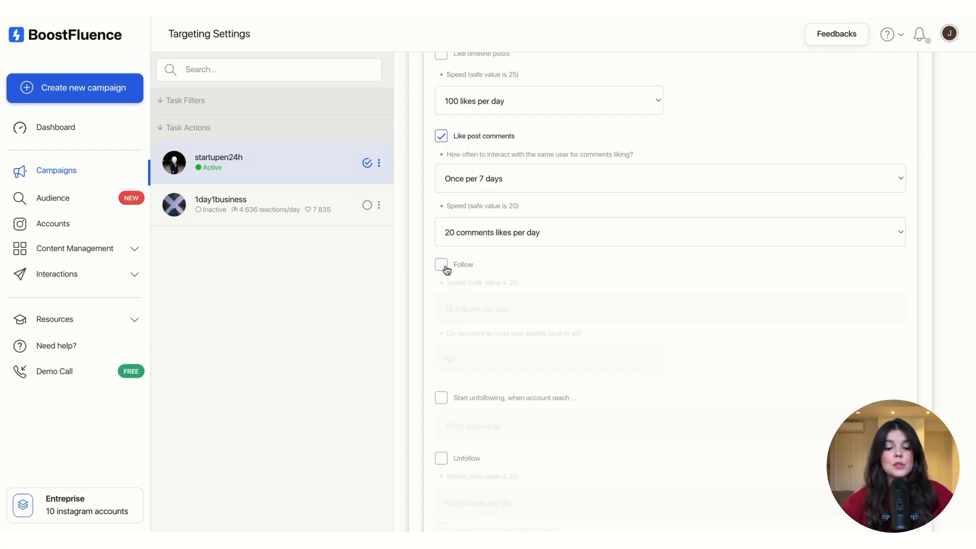
left_click(446, 268)
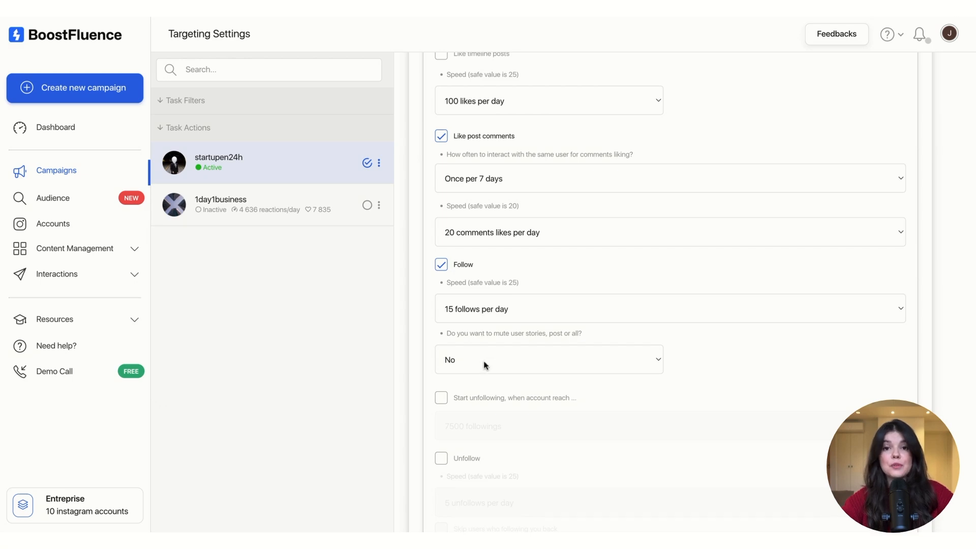
Step: Enable the start of unfollowing at 7500 followings and turn on the Unfollow interaction
scroll(438, 251, "down", 3)
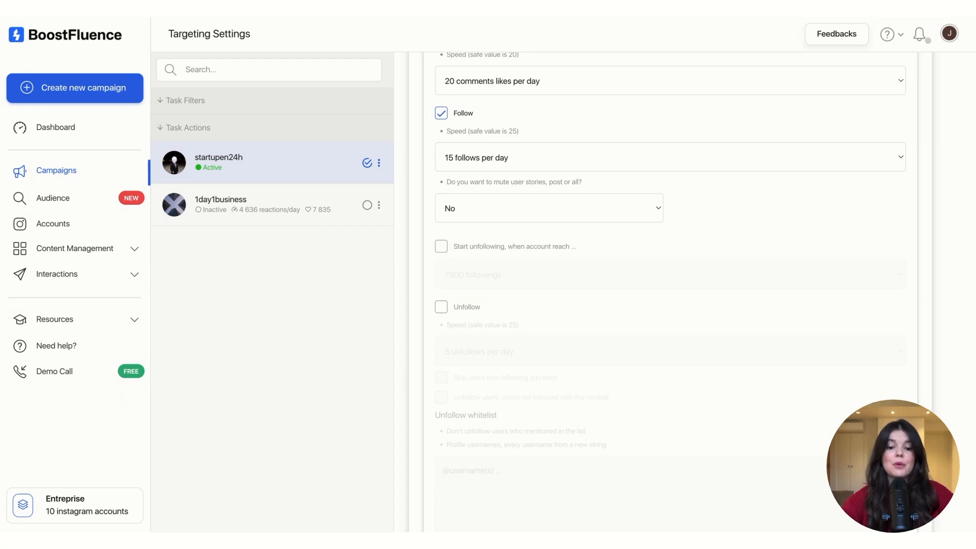
left_click(441, 246)
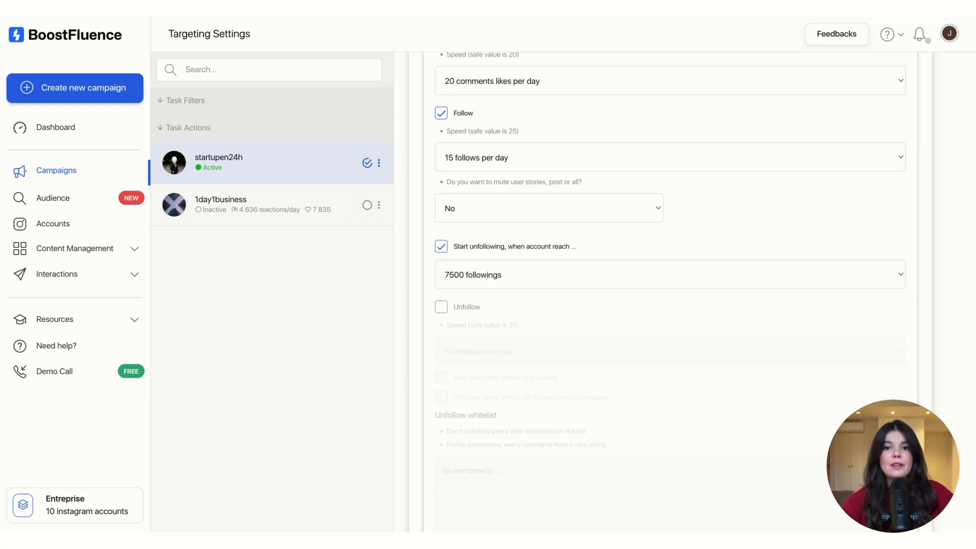
left_click(492, 277)
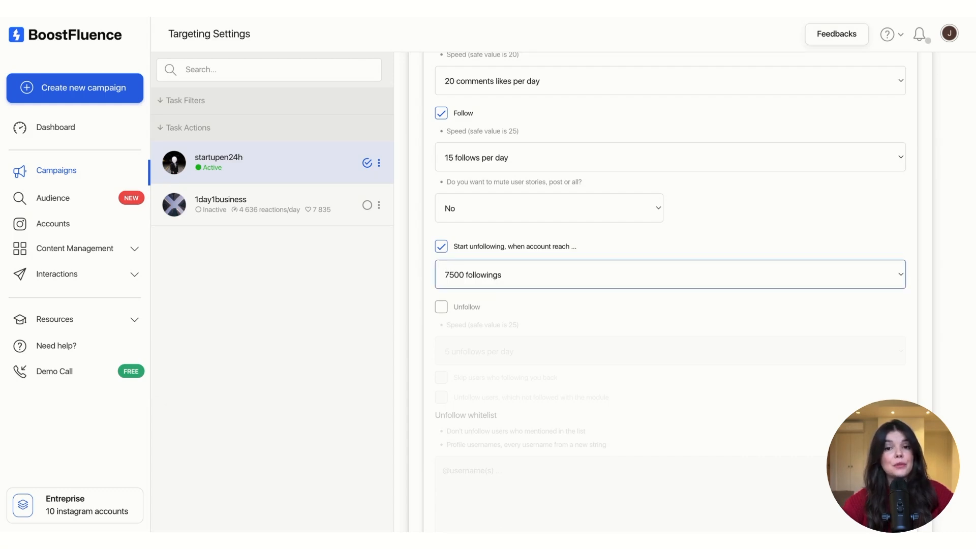
left_click(441, 306)
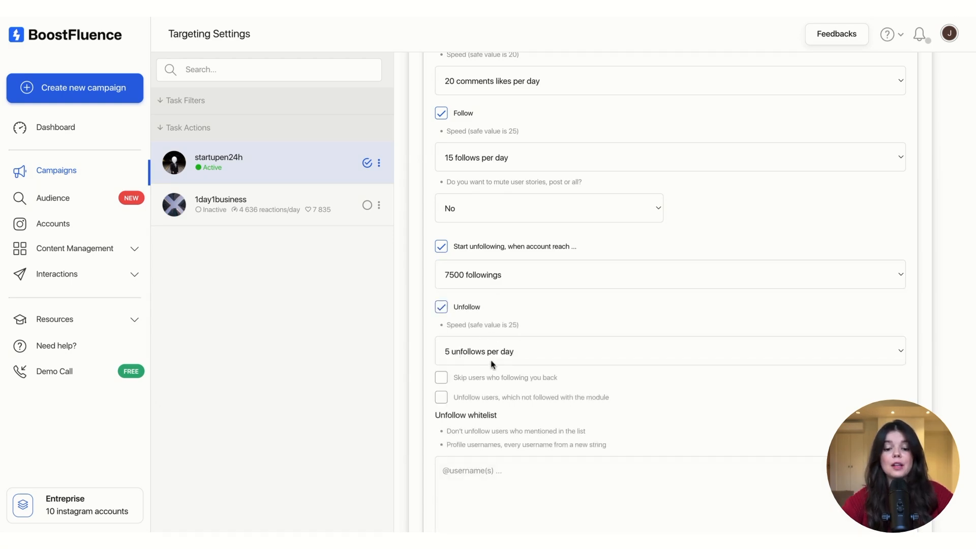
Step: Enable the Comment interaction below the unfollow whitelist and focus its comment text
scroll(511, 362, "down", 1)
scroll(511, 361, "down", 3)
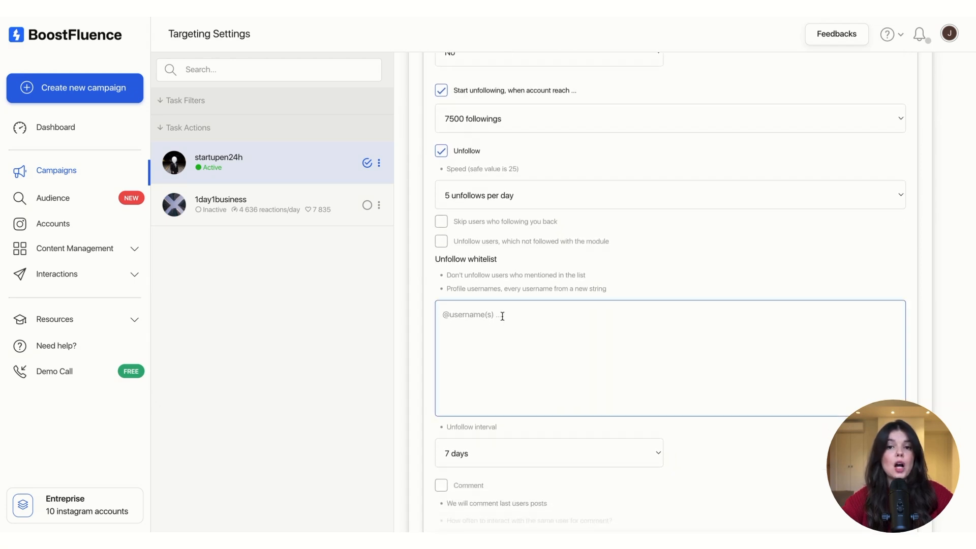
scroll(503, 316, "down", 7)
left_click(441, 170)
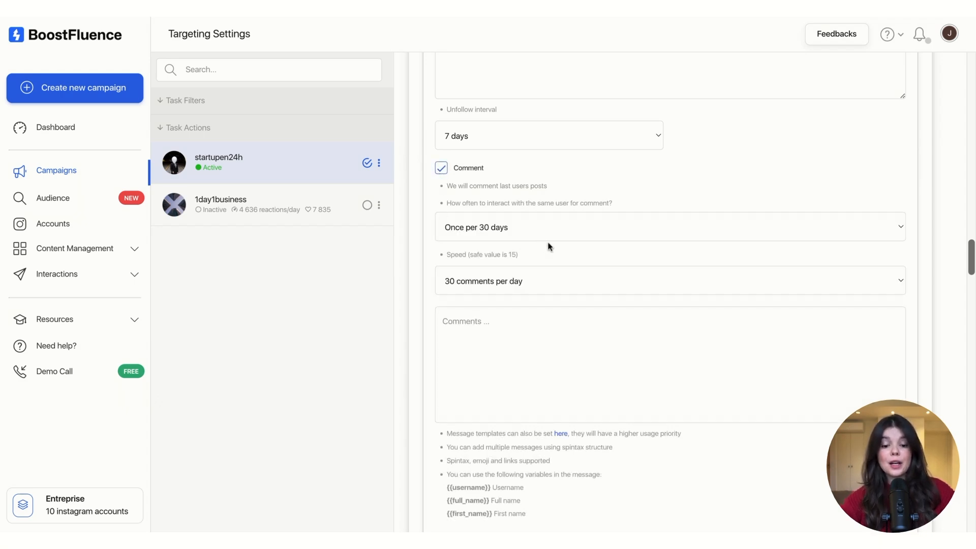
left_click(517, 338)
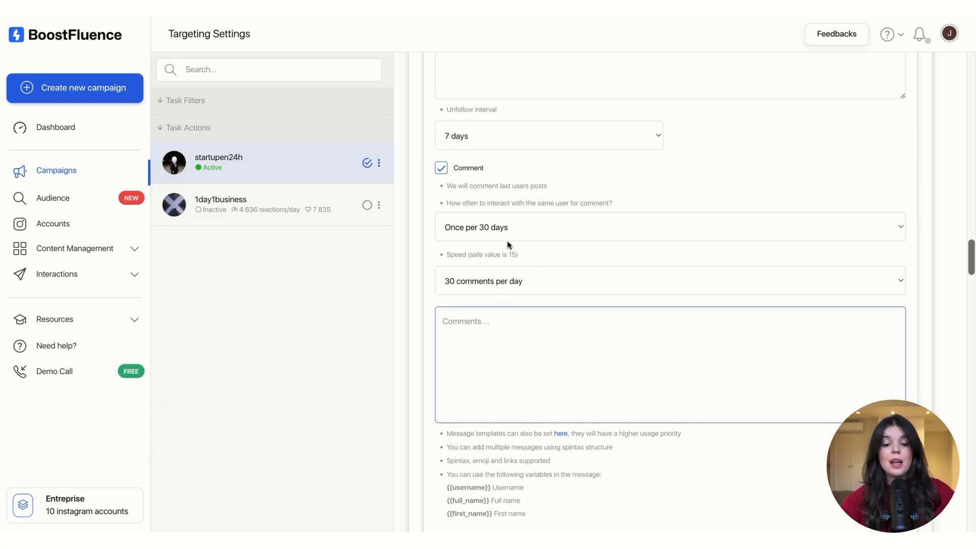
Step: Enable Send DM in the direct message actions and focus the message text
scroll(494, 239, "down", 3)
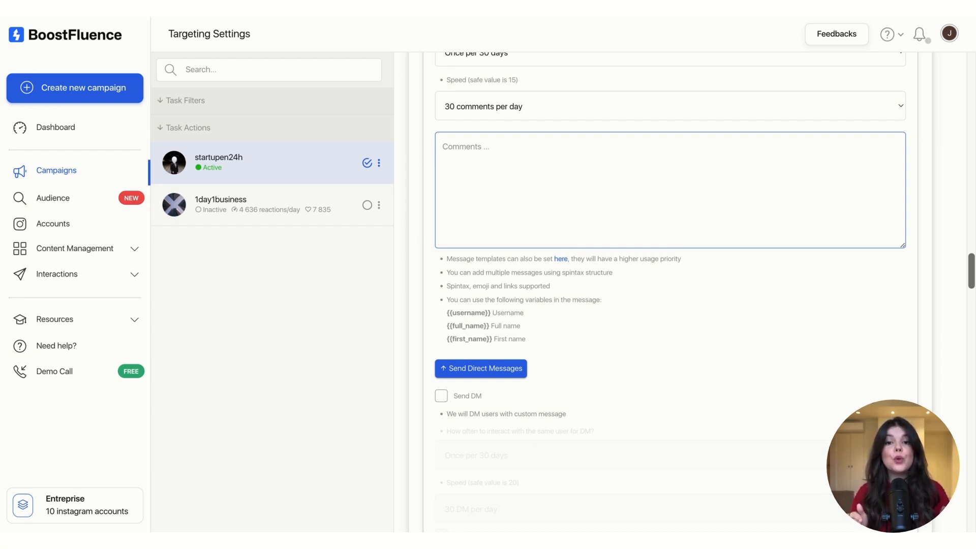
scroll(516, 200, "down", 4)
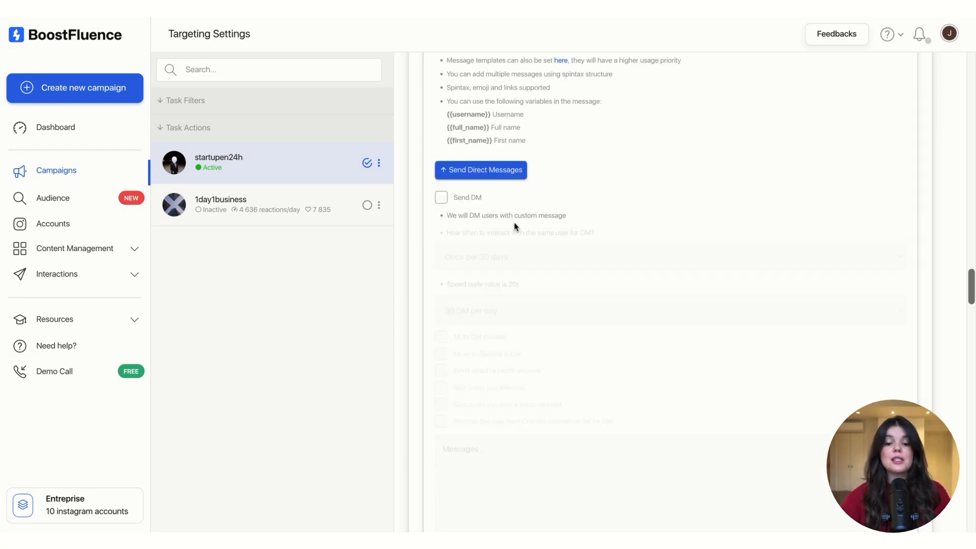
left_click(445, 199)
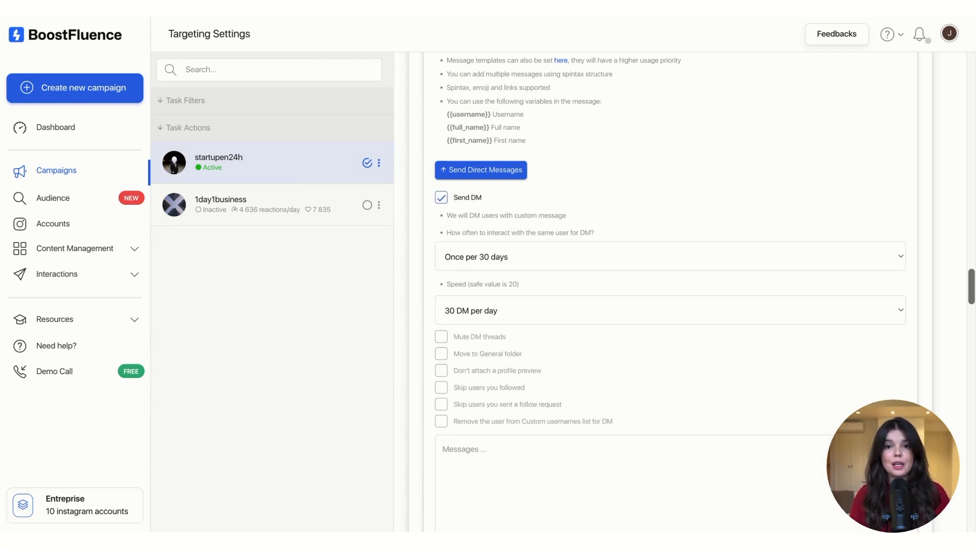
scroll(503, 414, "down", 3)
left_click(503, 412)
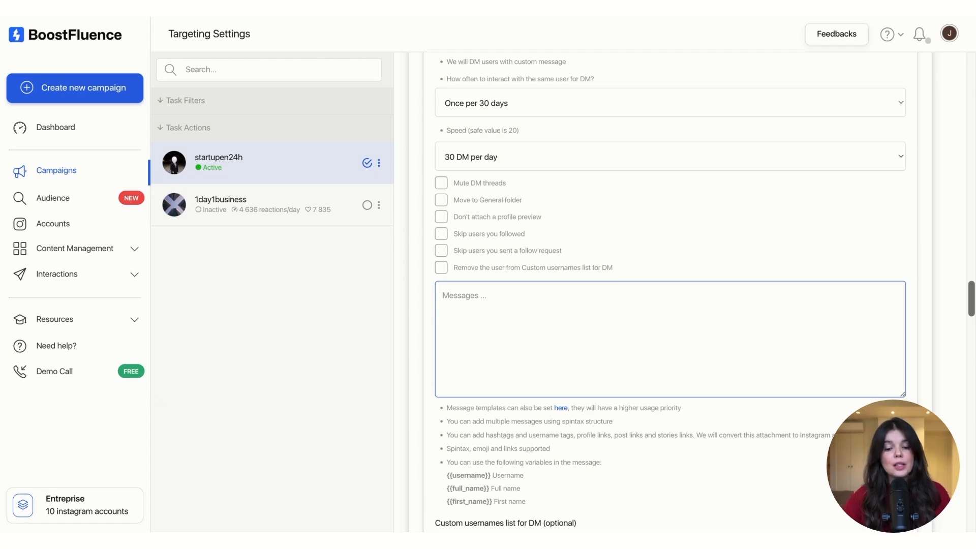
Step: Enable the Welcome DM action, leaving the custom usernames list and the pending DM replies unset
scroll(670, 292, "down", 9)
scroll(670, 292, "up", 1)
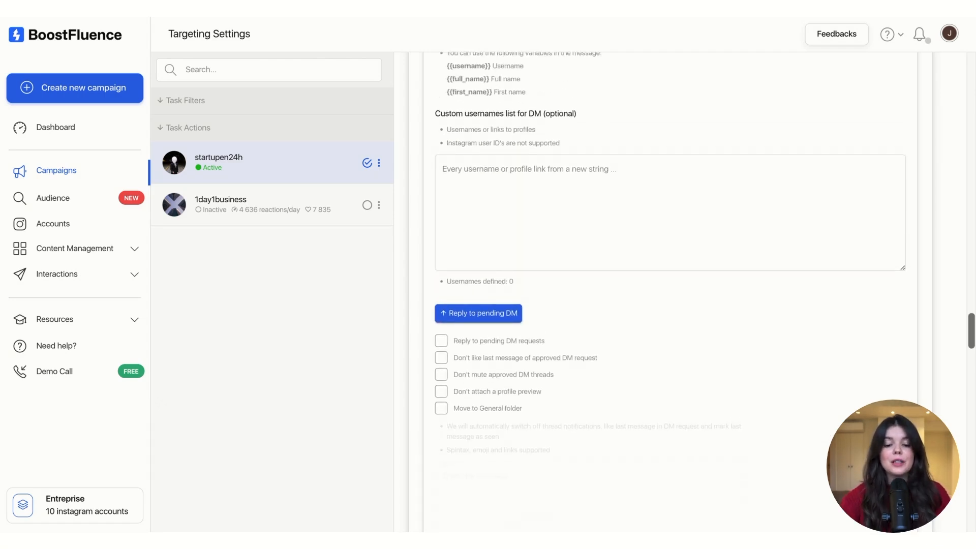
scroll(670, 292, "down", 3)
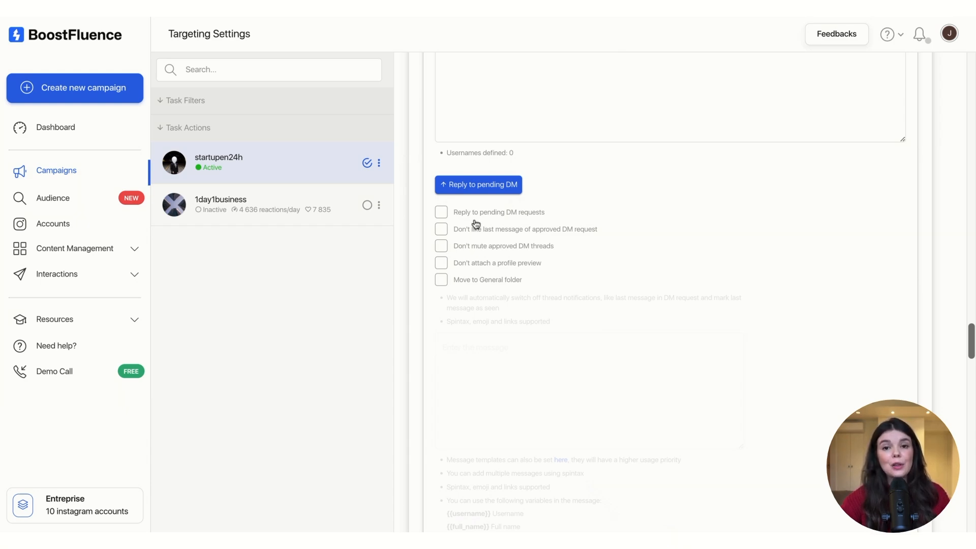
scroll(577, 300, "down", 5)
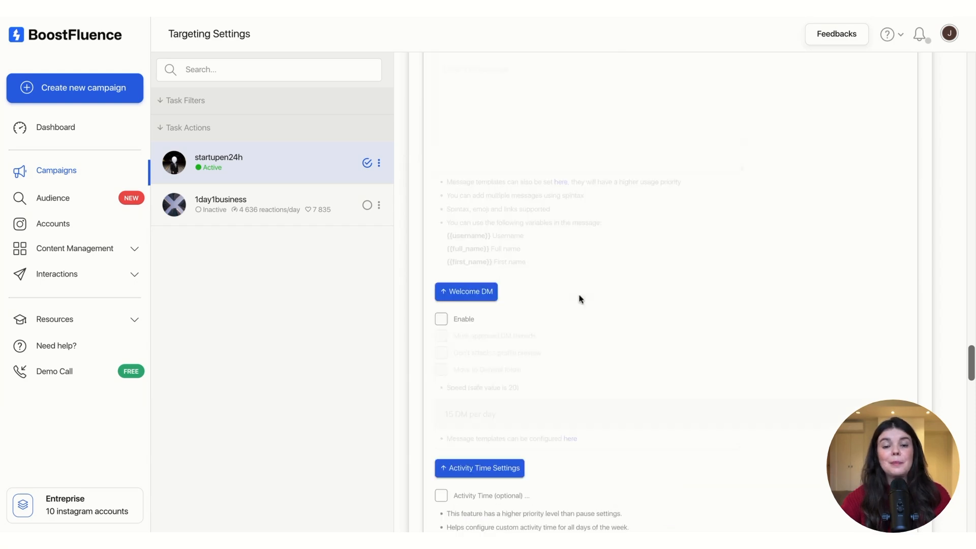
left_click(442, 321)
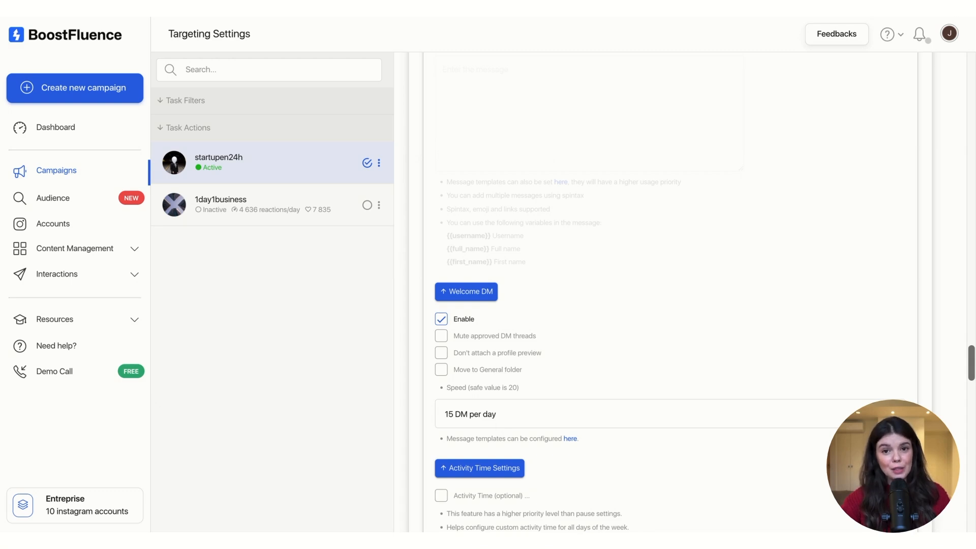
Step: Enable the optional Activity Time and review its weekly hour-by-hour schedule
scroll(660, 305, "down", 3)
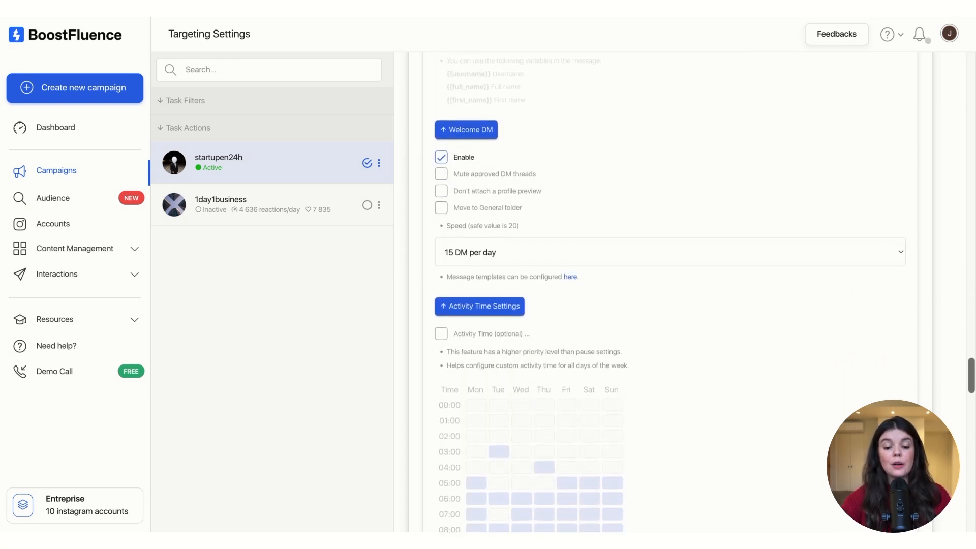
scroll(487, 409, "down", 2)
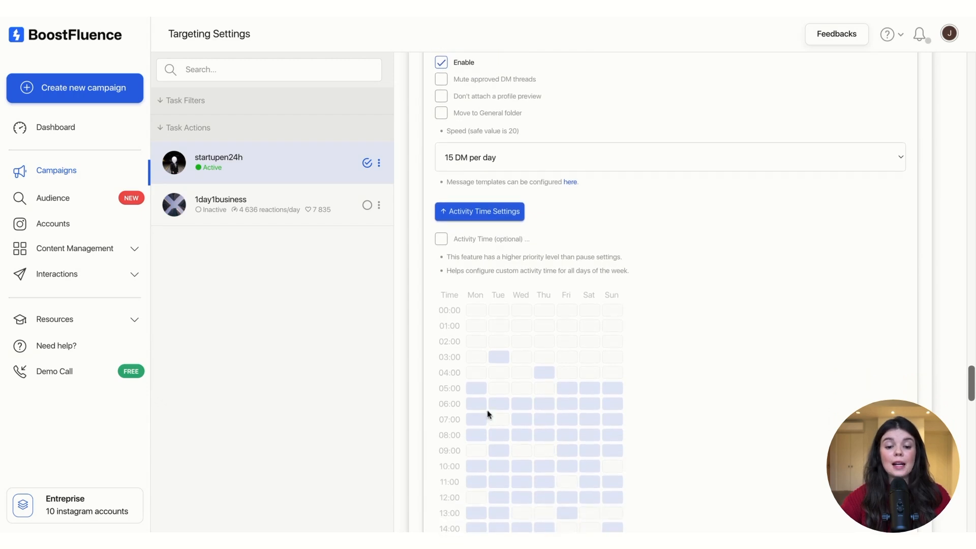
left_click(441, 239)
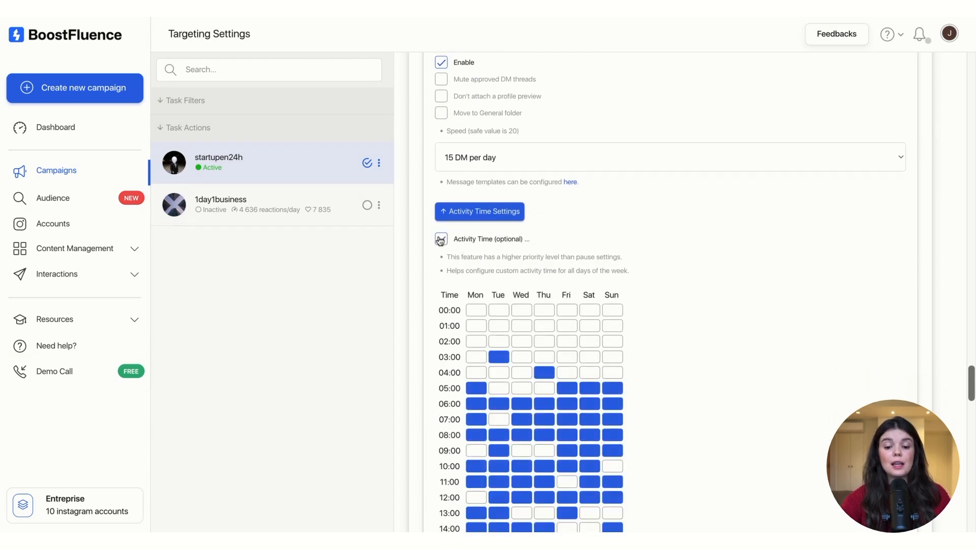
scroll(473, 375, "down", 1)
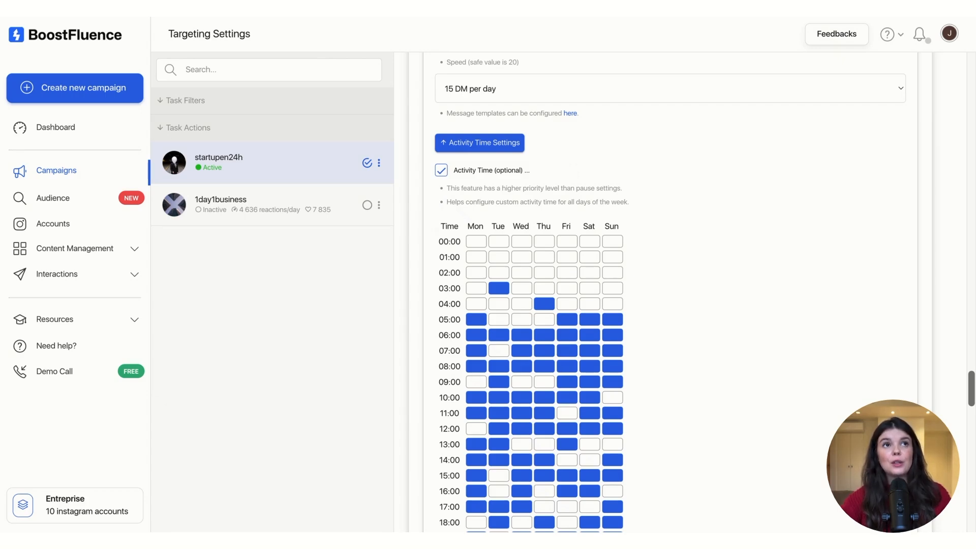
scroll(529, 305, "down", 1)
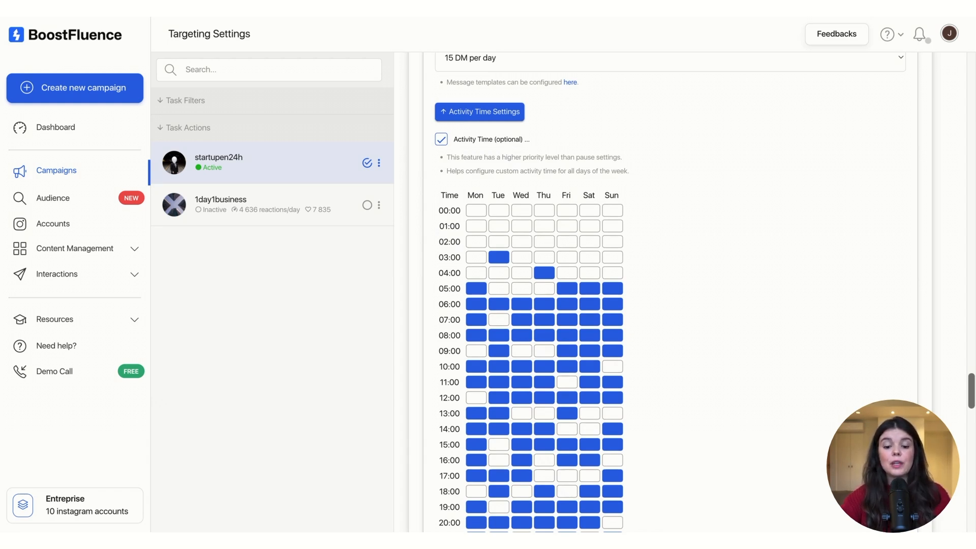
scroll(553, 395, "down", 2)
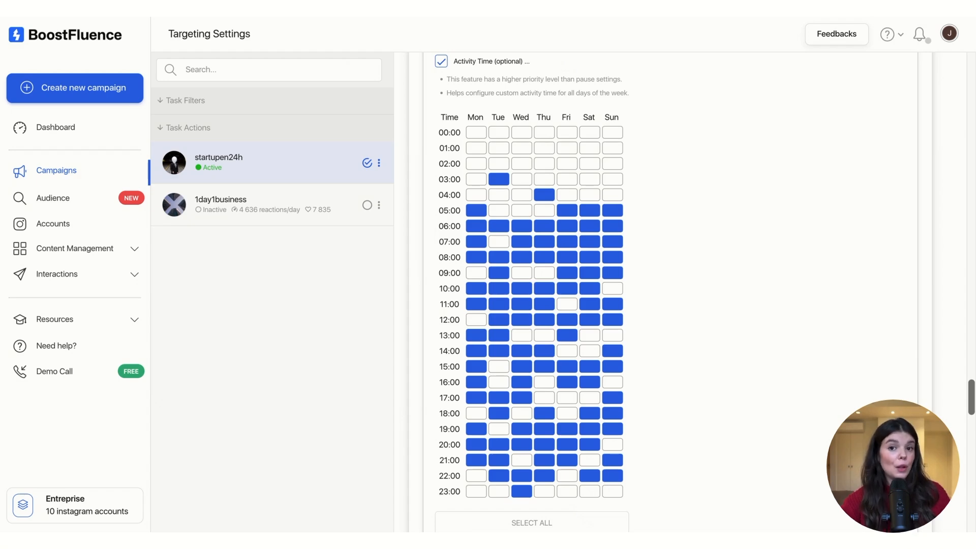
Step: Look over the prorate settings and optional filters, and expand the Username & Full Name Filter settings
scroll(547, 321, "down", 10)
scroll(547, 321, "up", 1)
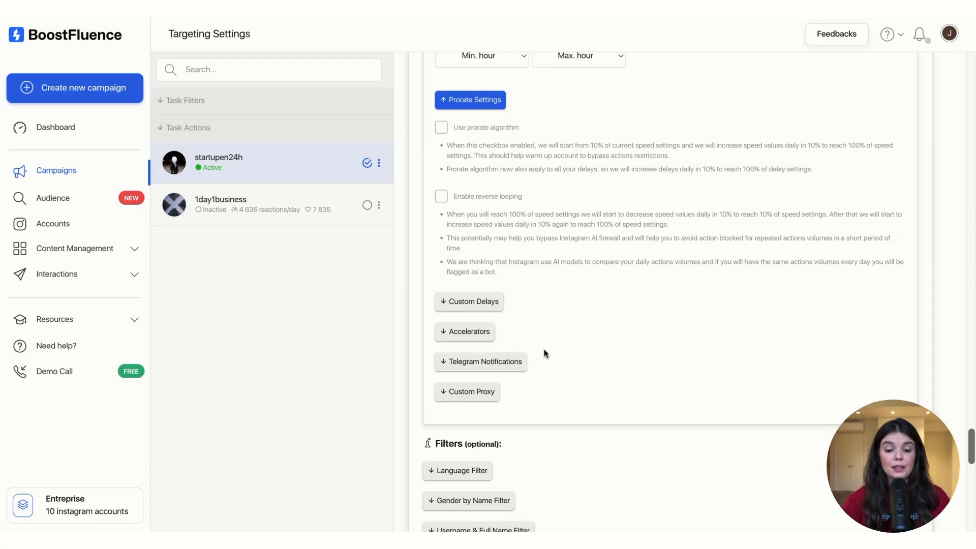
scroll(543, 356, "down", 2)
scroll(529, 373, "down", 1)
scroll(529, 372, "down", 1)
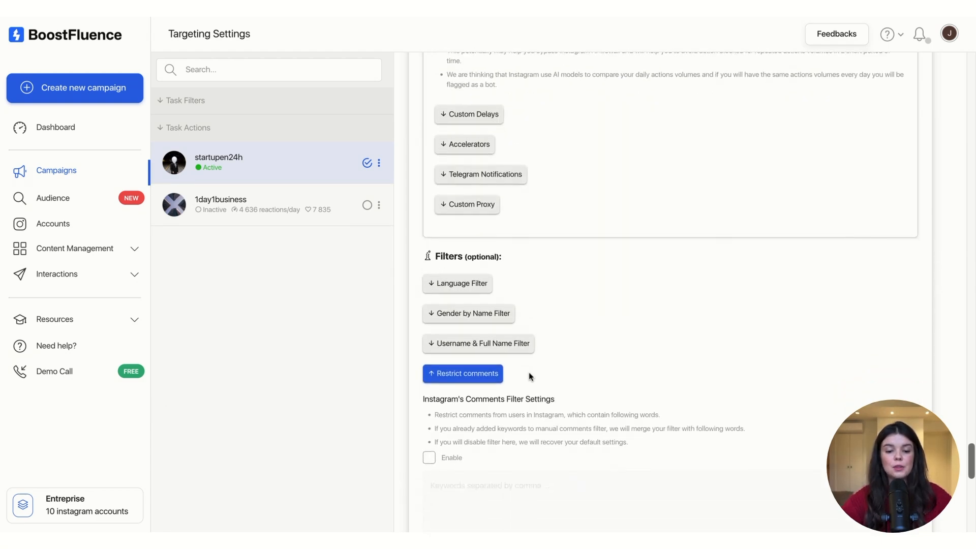
scroll(534, 305, "down", 1)
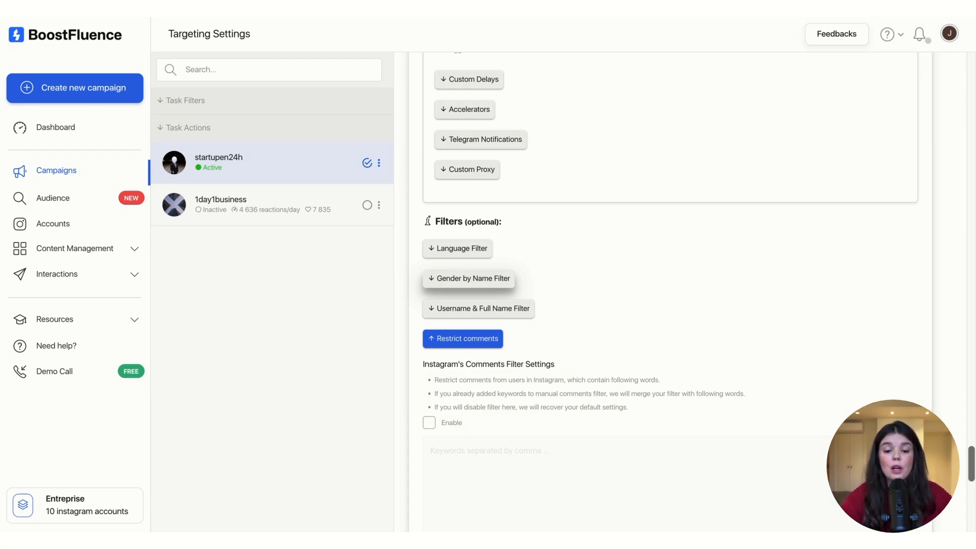
left_click(482, 315)
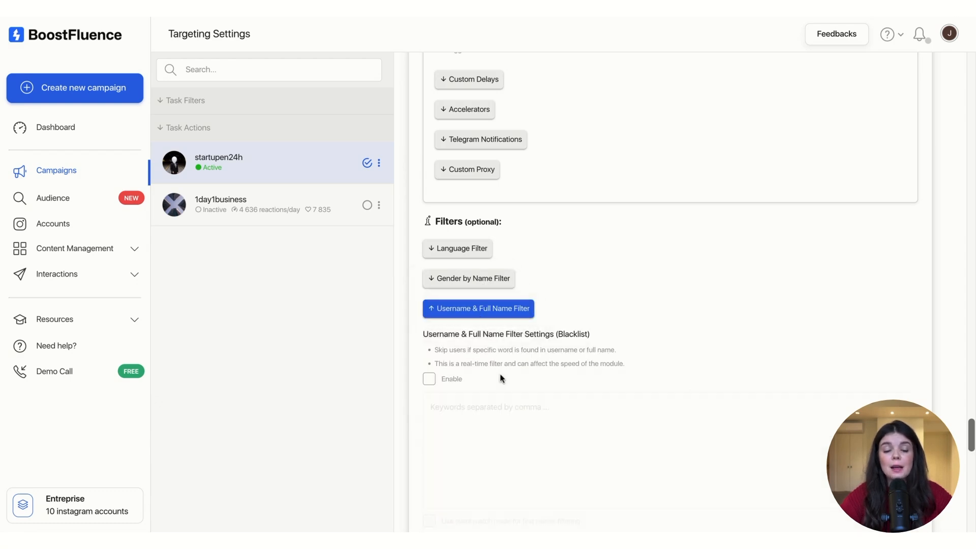
Step: Leave the remaining optional filters and advanced settings unset, set the startupen24h campaign status to Active, and save it
scroll(499, 375, "down", 2)
scroll(498, 378, "down", 3)
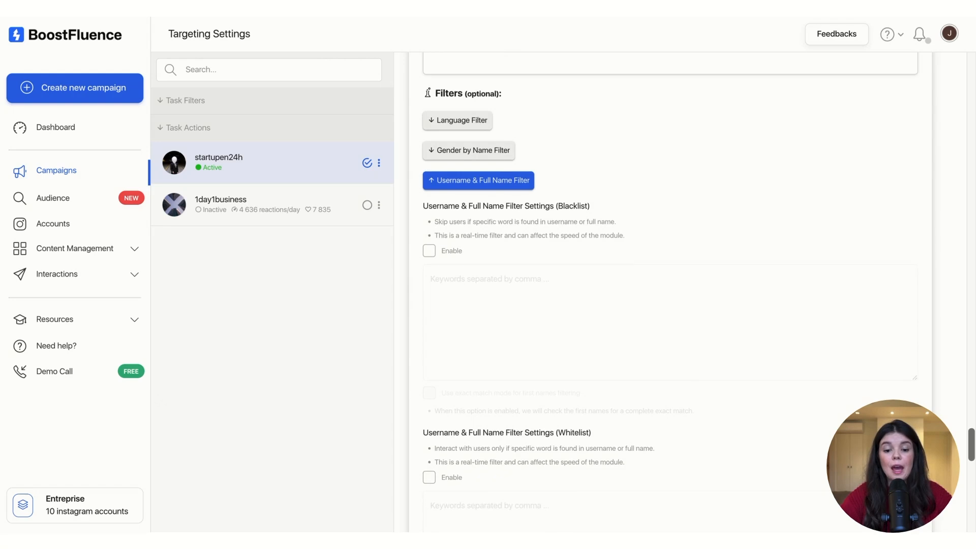
scroll(670, 293, "down", 10)
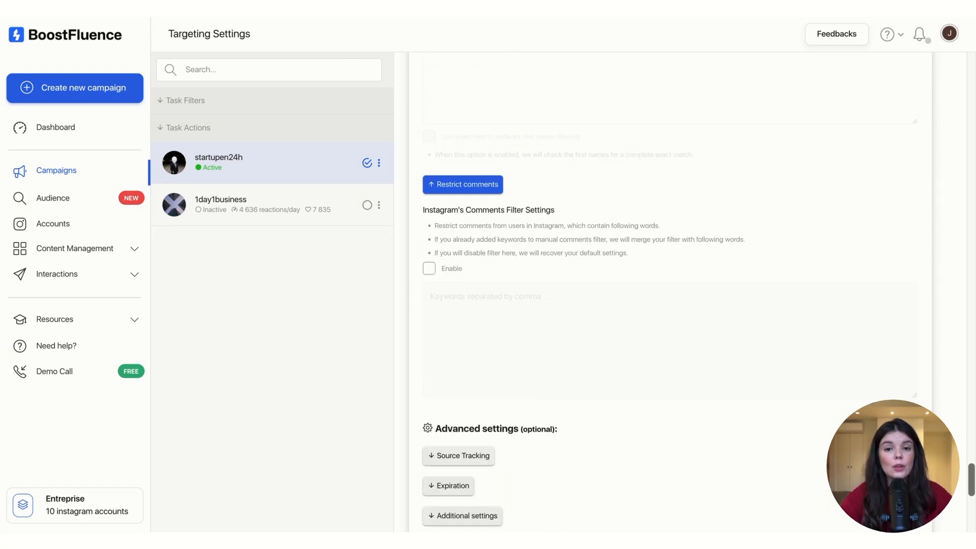
scroll(512, 409, "down", 5)
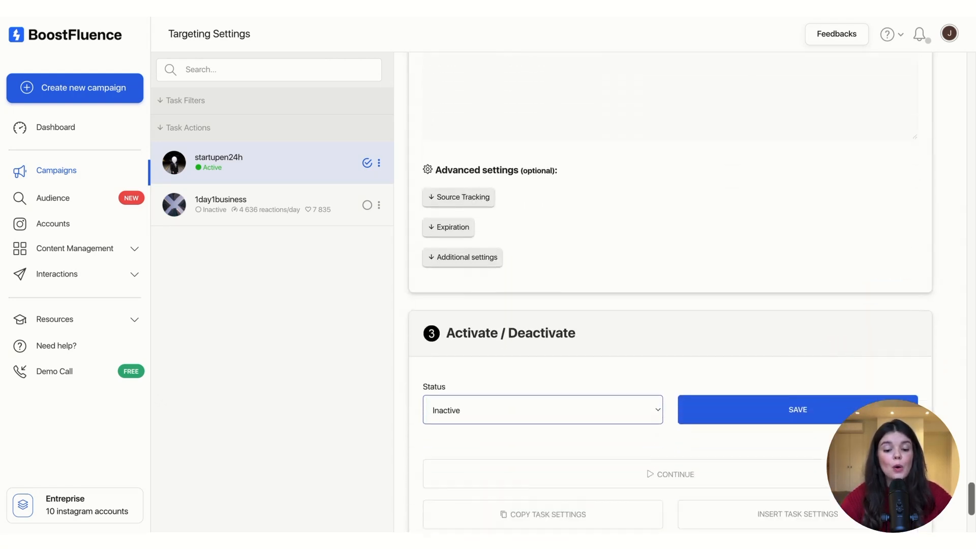
left_click(508, 414)
left_click(743, 398)
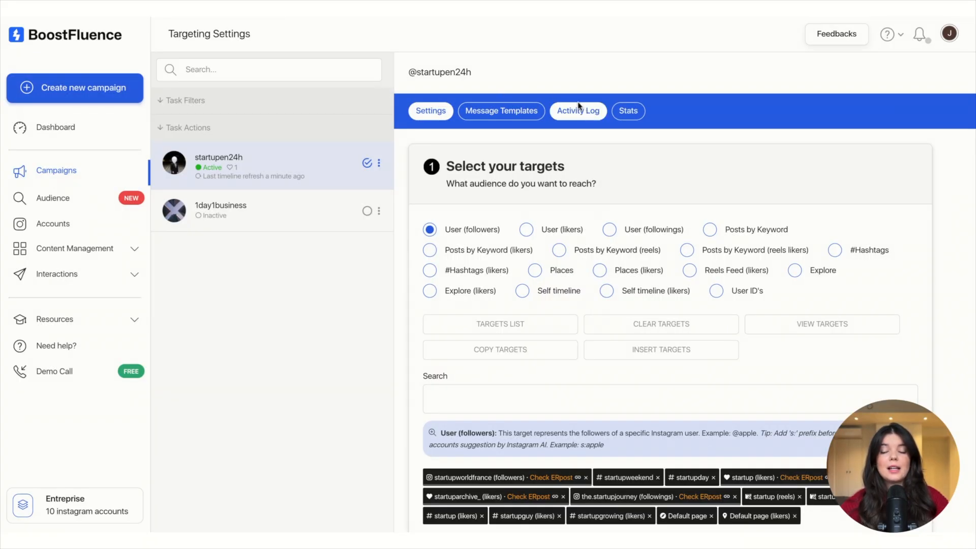
Step: Review the activity log of the startupen24h campaign and open the statistics of the 1day1business campaign
left_click(583, 112)
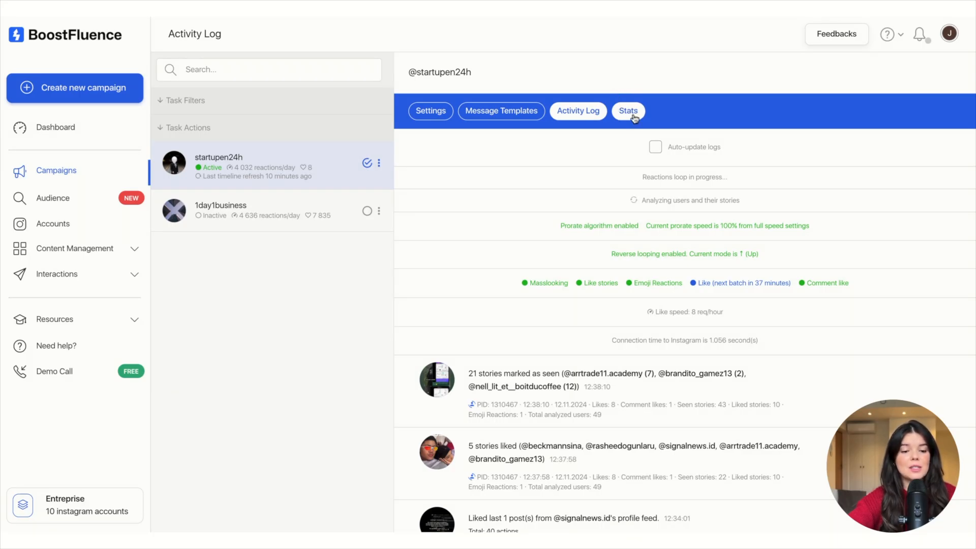
left_click(280, 214)
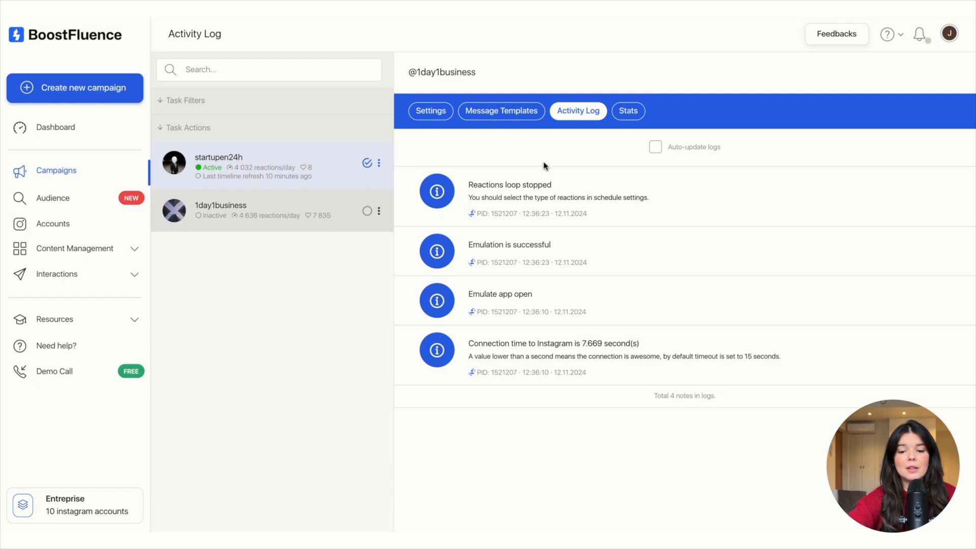
left_click(636, 116)
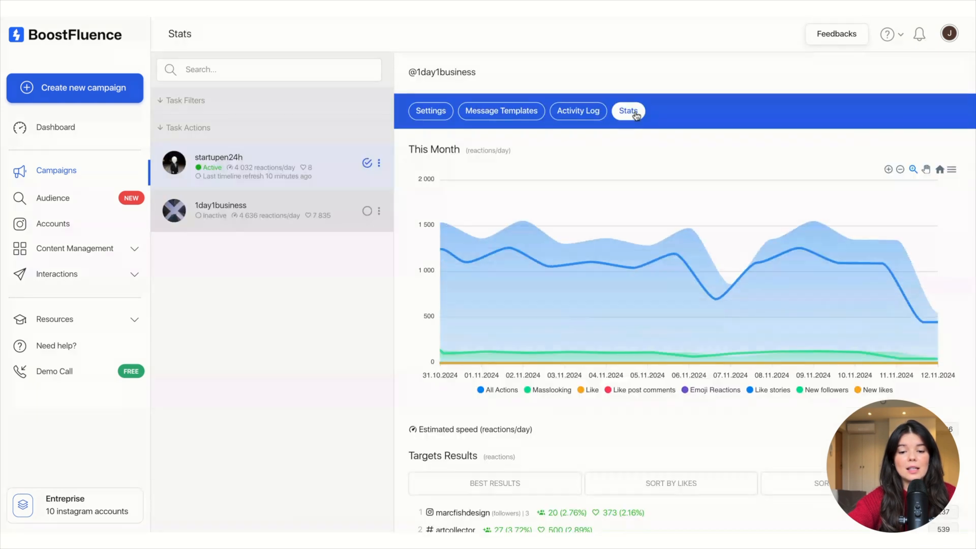
Step: Examine the This Month reactions chart for 1day1business, including the breakdown of actions for individual days
scroll(684, 295, "down", 1)
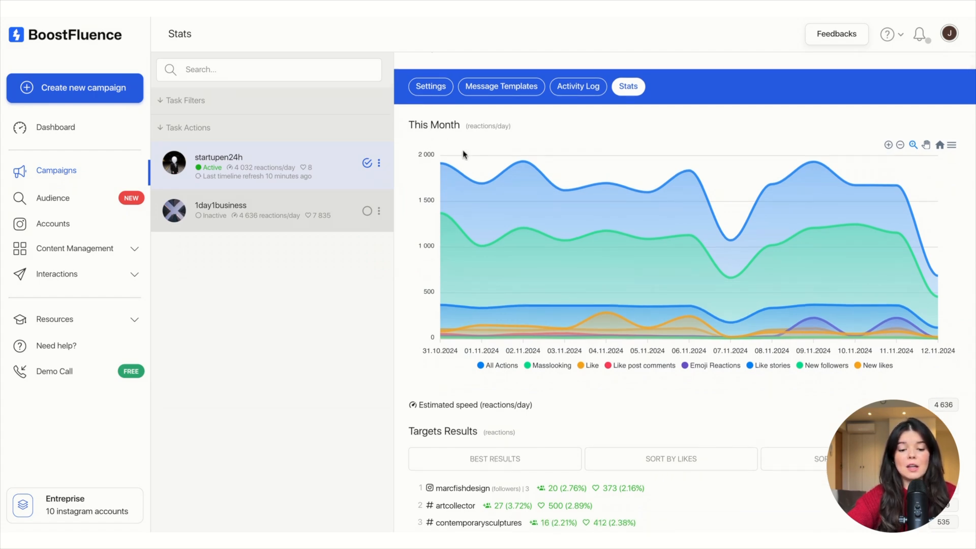
mouse_move(470, 165)
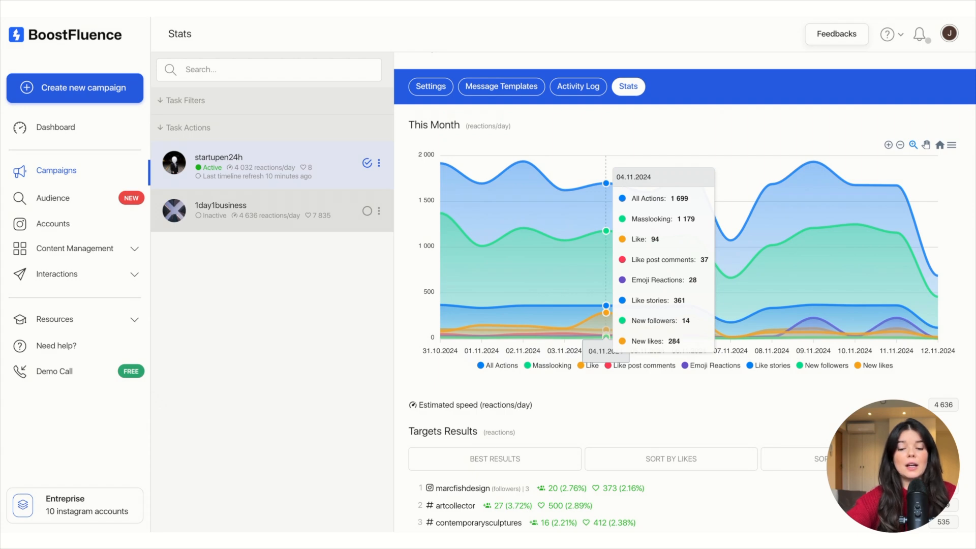
scroll(606, 229, "up", 1)
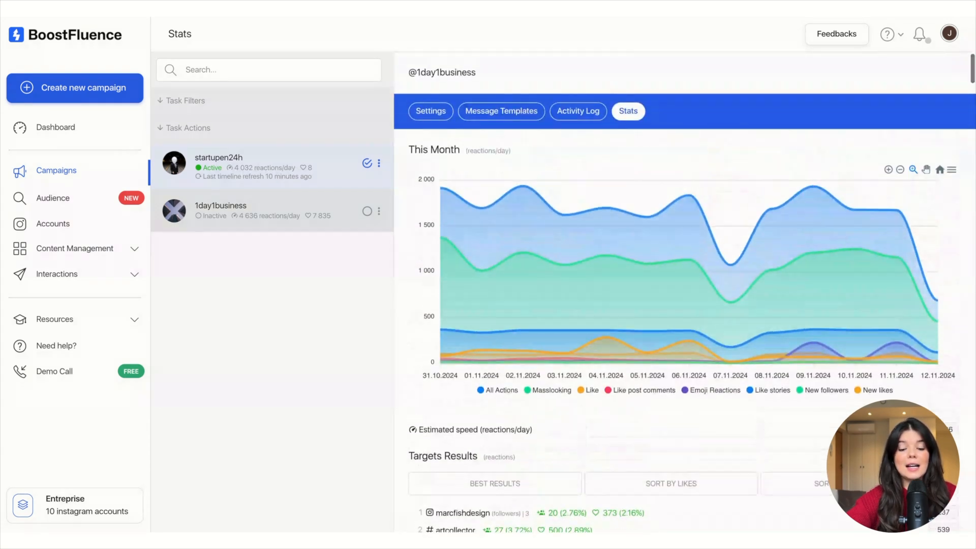
Step: Read through the Targets Results list for 1day1business, comparing the followers and likes gained from each target
scroll(684, 294, "down", 5)
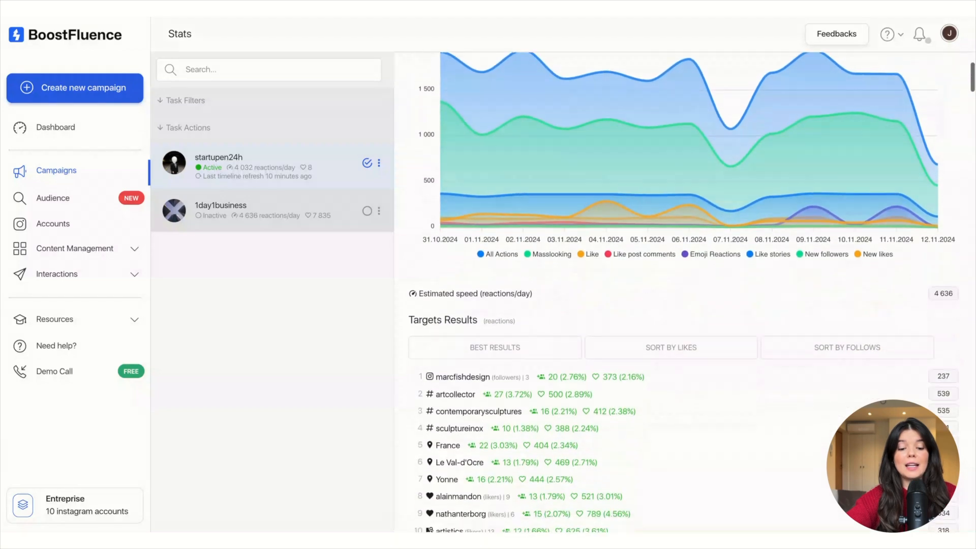
scroll(626, 209, "down", 1)
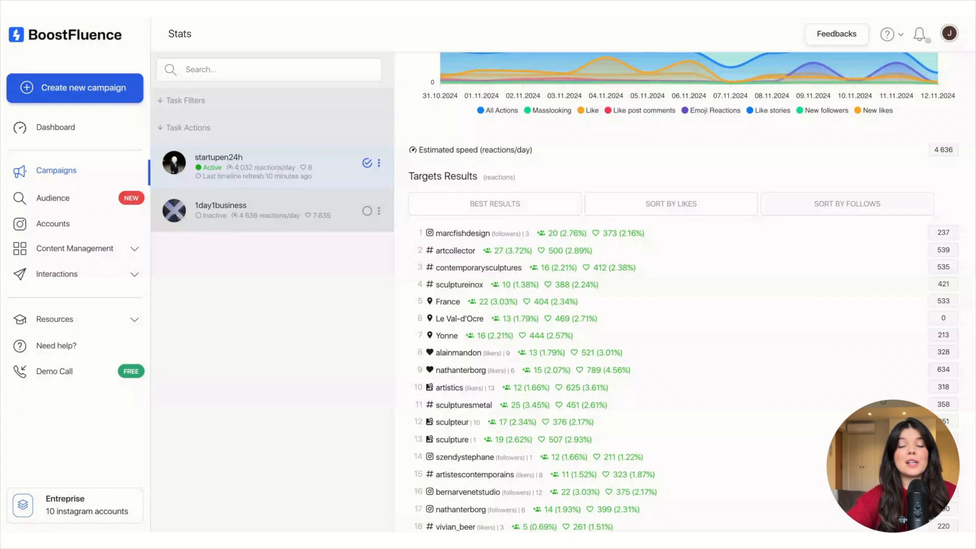
scroll(670, 293, "down", 1)
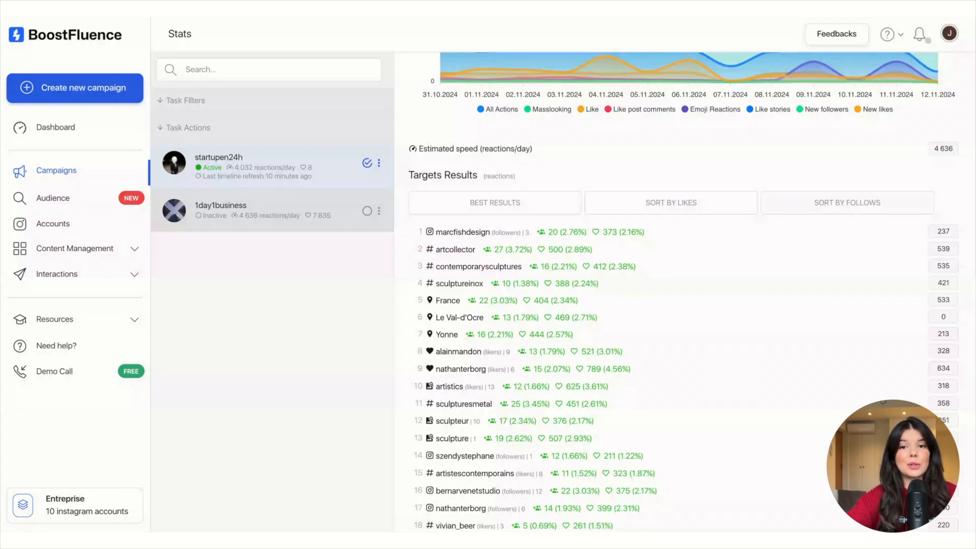
scroll(670, 292, "down", 6)
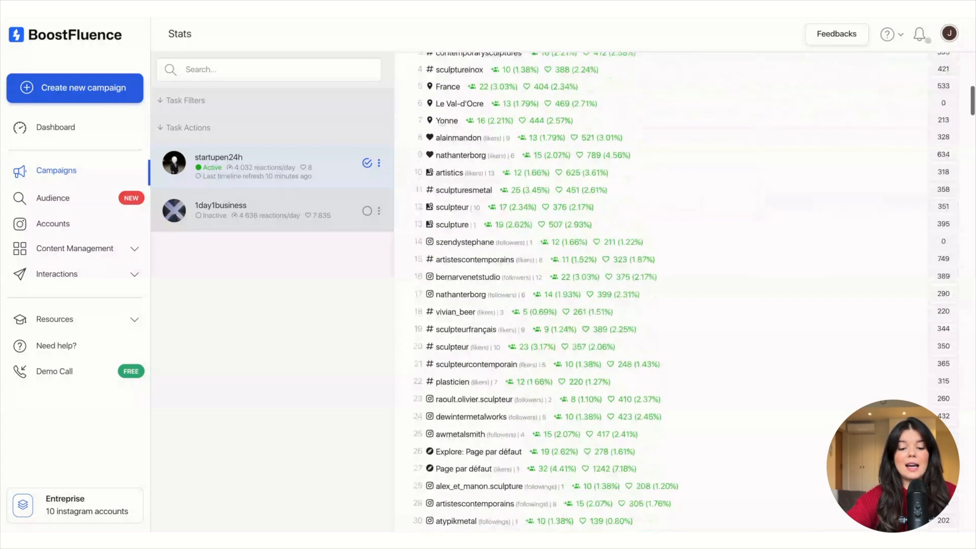
Step: Check the total likes, followers and reactions, and examine the targeting, actions and results in Actions Results
scroll(671, 293, "down", 12)
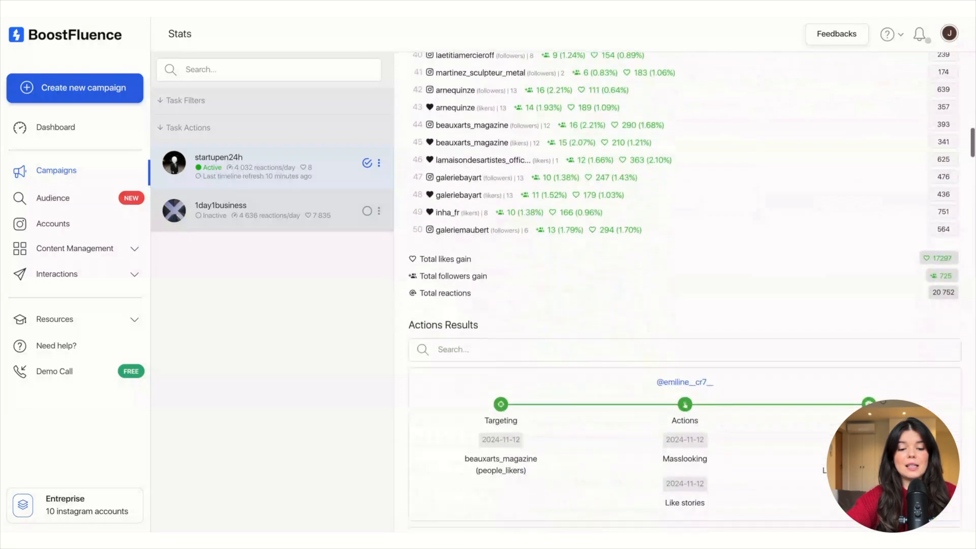
scroll(483, 181, "down", 2)
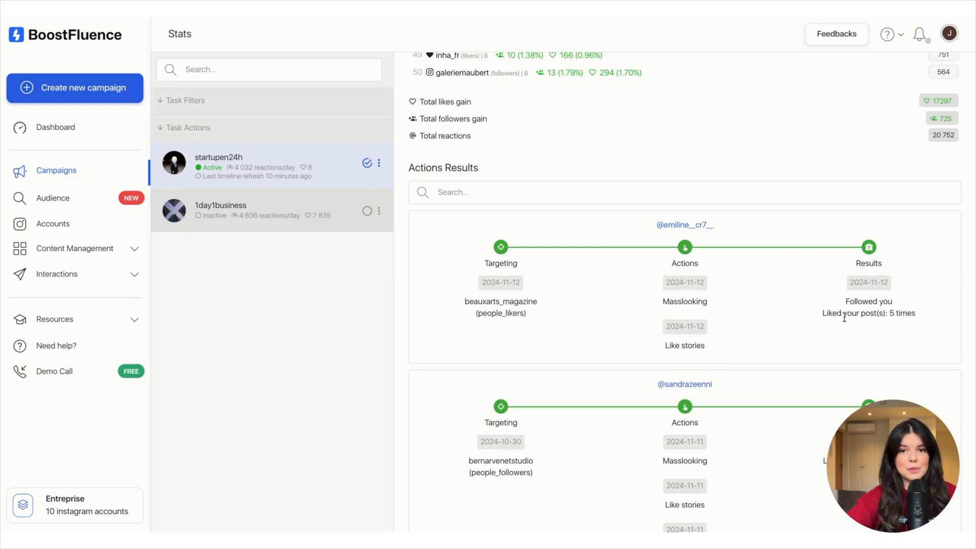
scroll(845, 318, "up", 2)
scroll(845, 318, "down", 3)
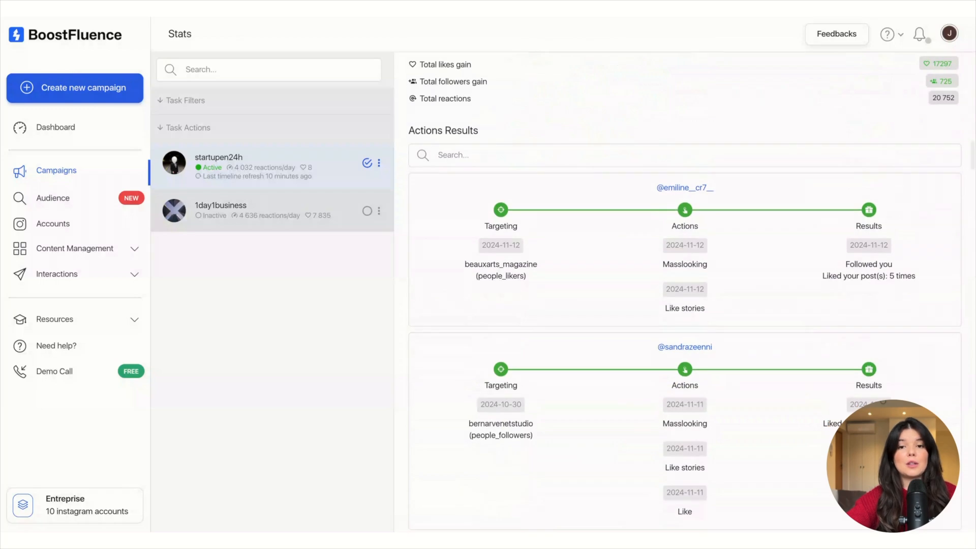
Step: Look back over the Targets Results list, its sorting options and the monthly reactions chart
scroll(685, 292, "up", 10)
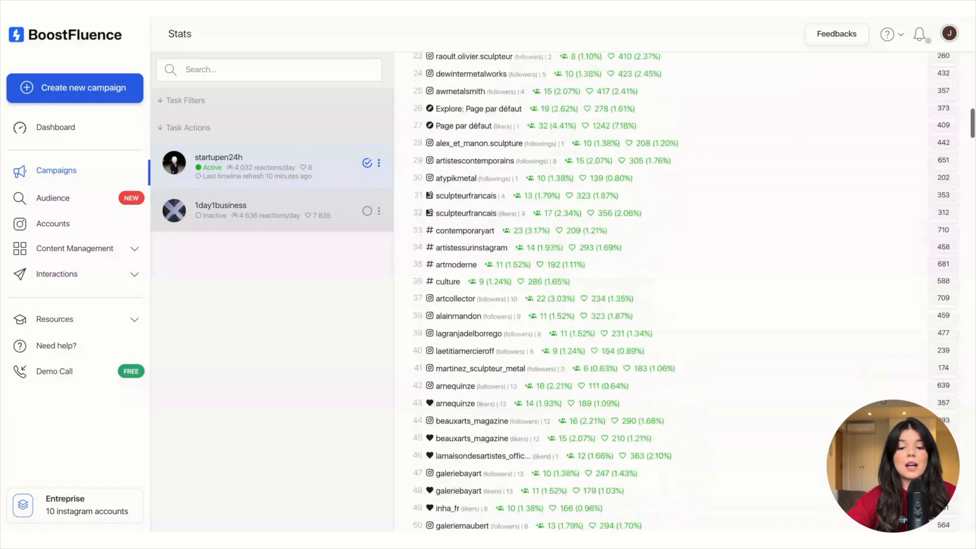
scroll(682, 298, "up", 5)
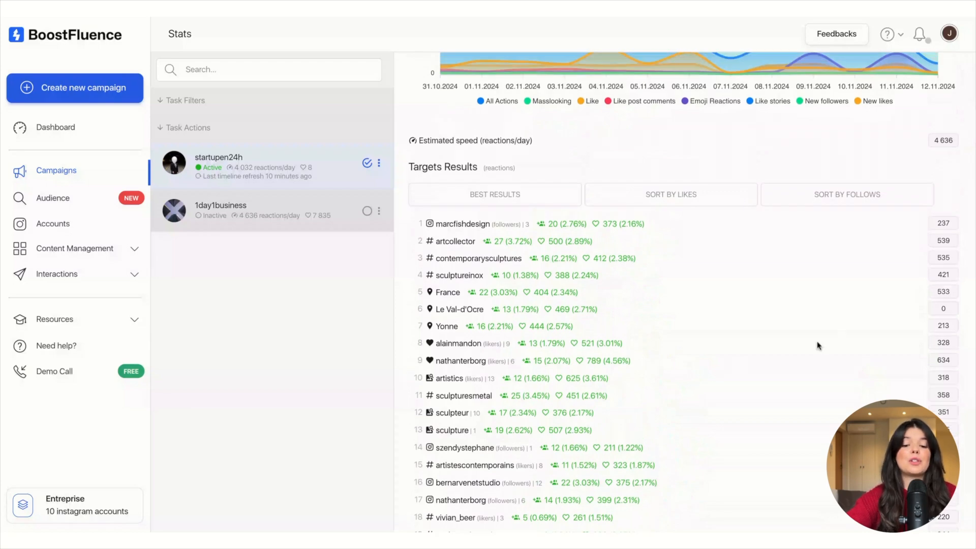
scroll(511, 224, "up", 4)
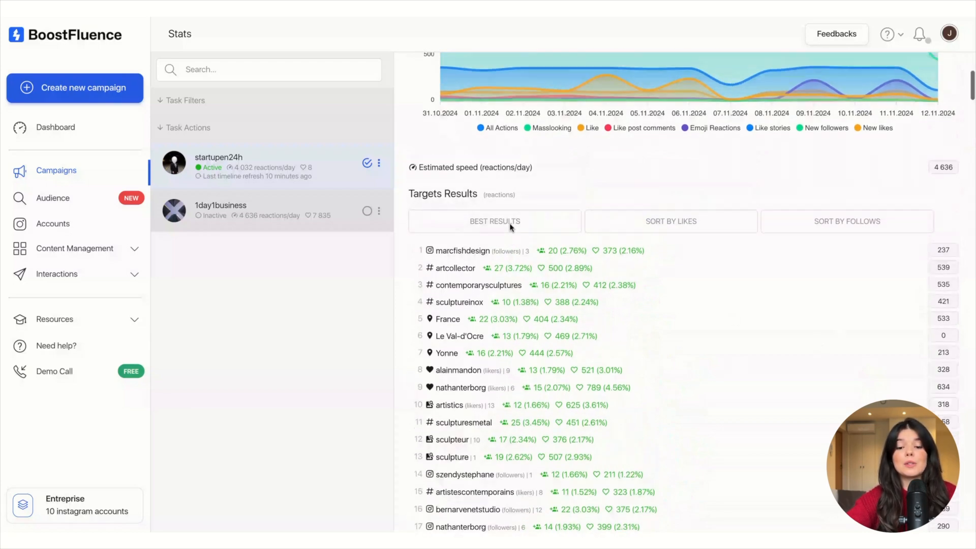
scroll(511, 227, "up", 2)
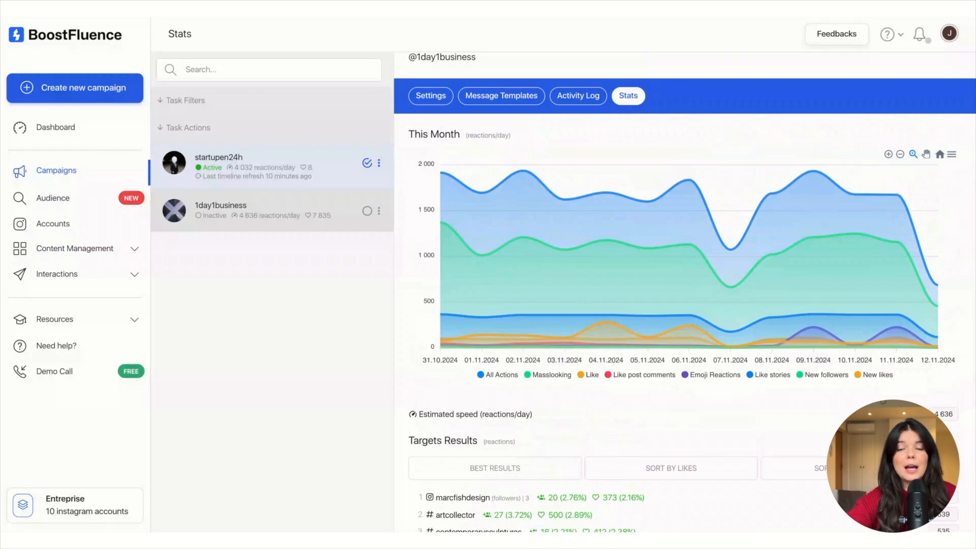